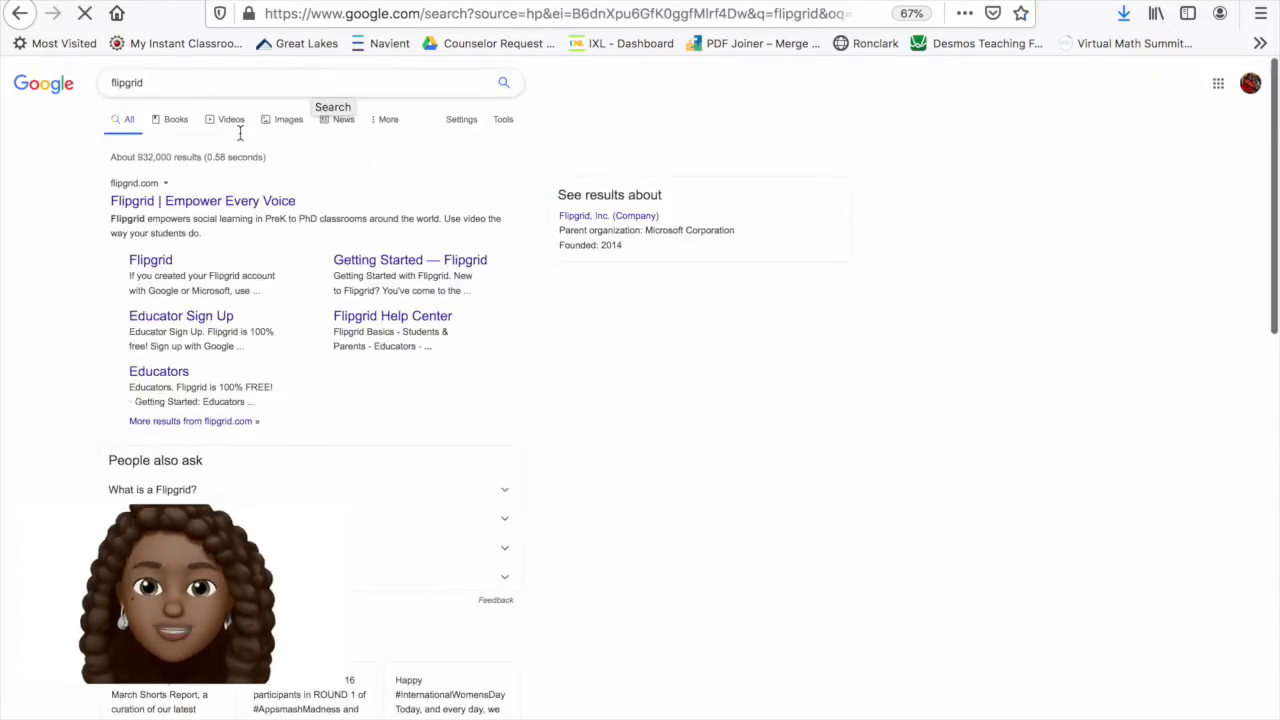
# Open the official Flipgrid site from the search results and browse its homepage
pyautogui.click(228, 207)
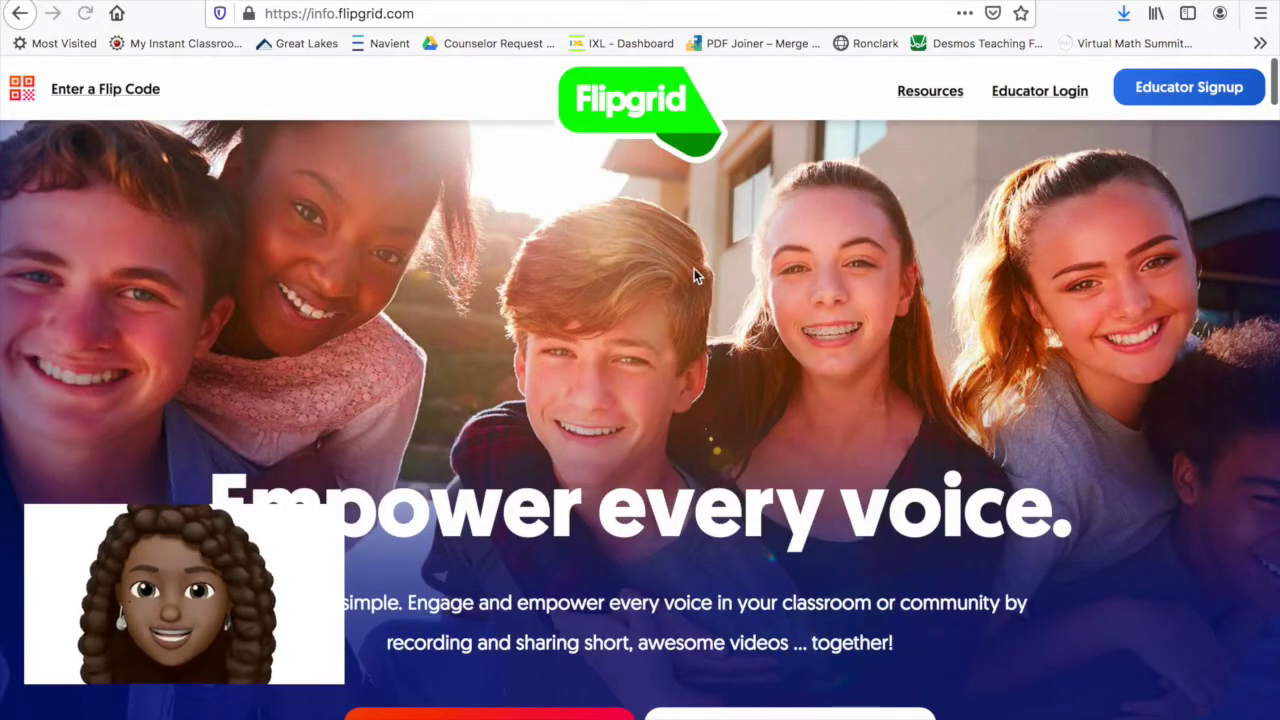
pyautogui.scroll(-3, 870, 373)
pyautogui.scroll(-15, 870, 375)
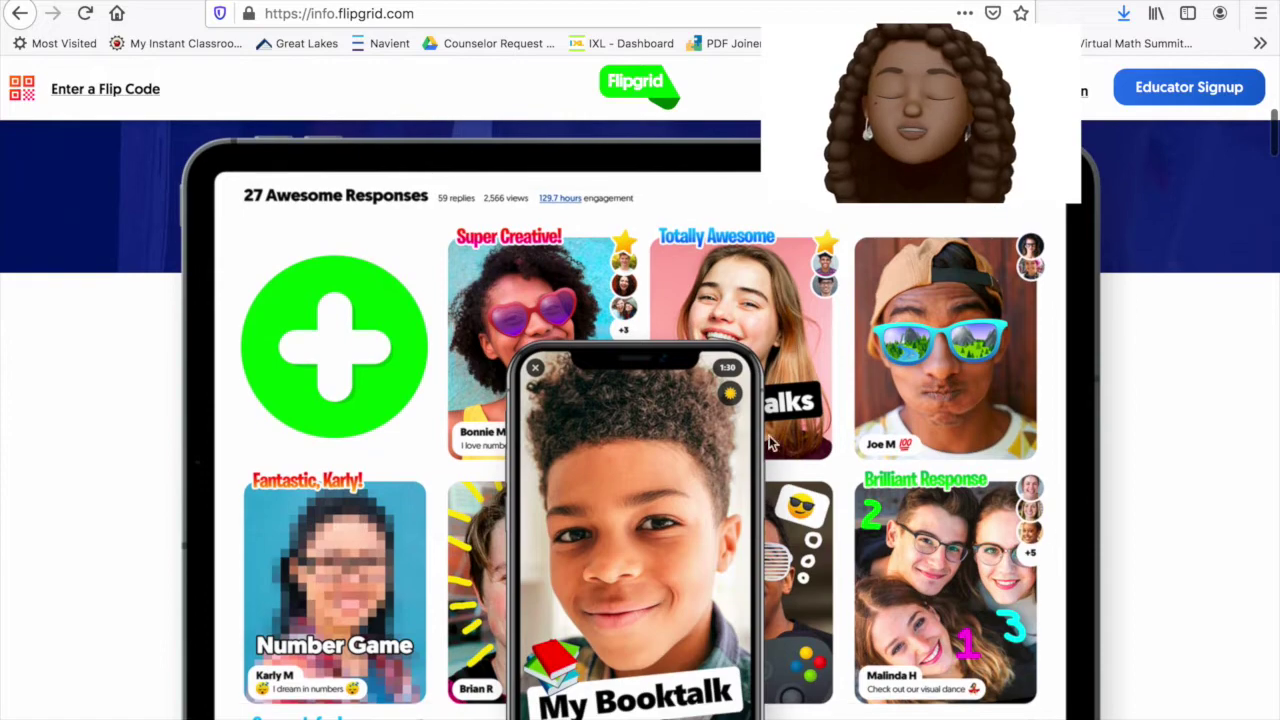
pyautogui.scroll(-20, 397, 565)
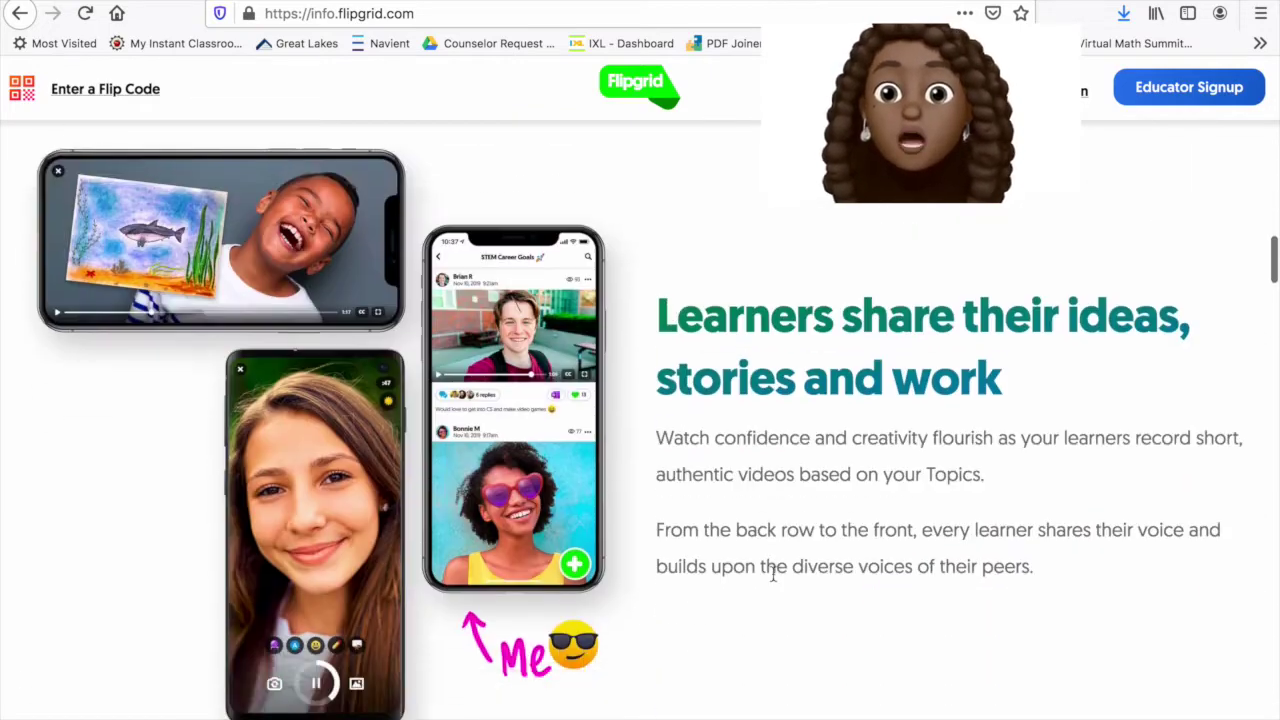
pyautogui.scroll(-20, 828, 573)
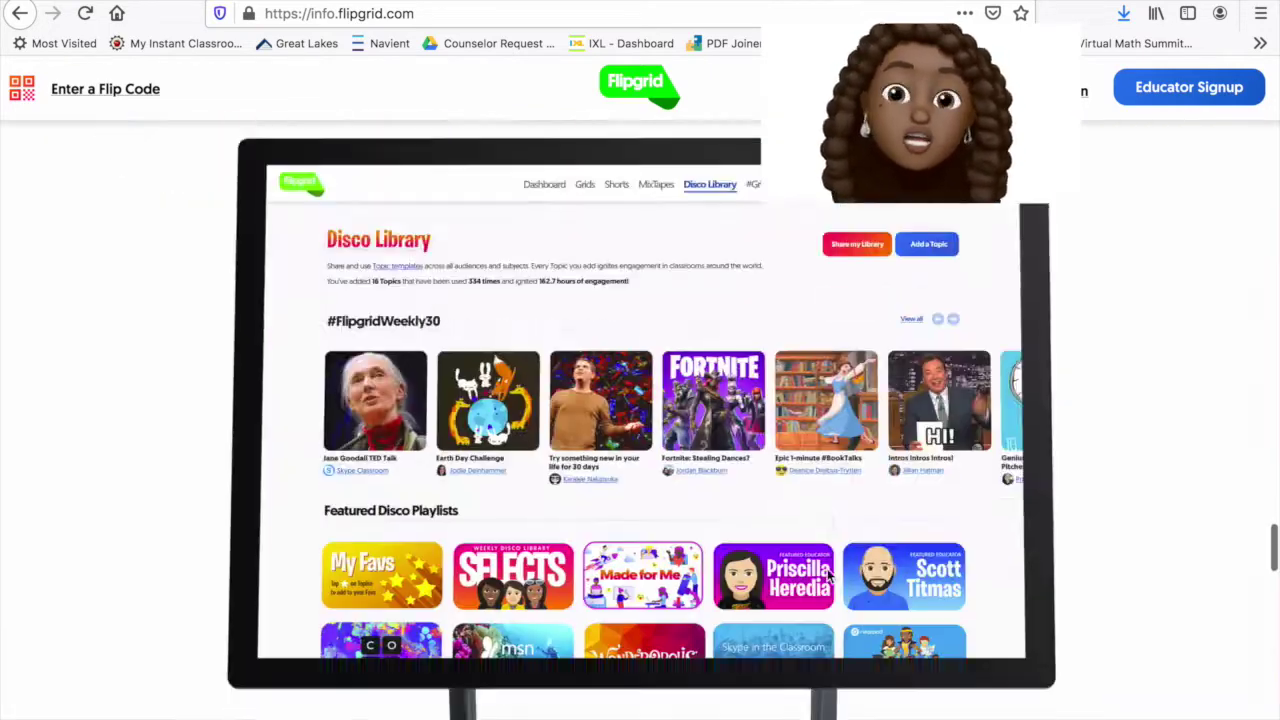
pyautogui.press('Home')
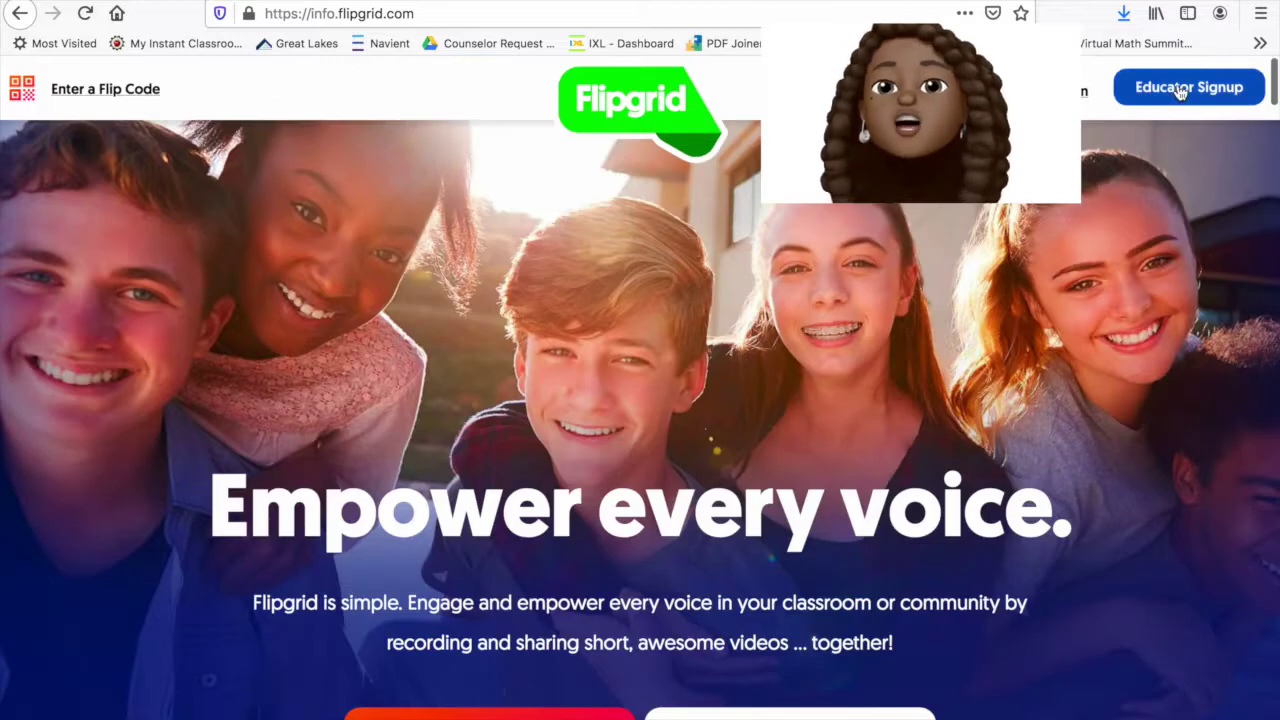
# Start an Educator Signup with Sign up with Google and choose the Google account
pyautogui.click(1180, 87)
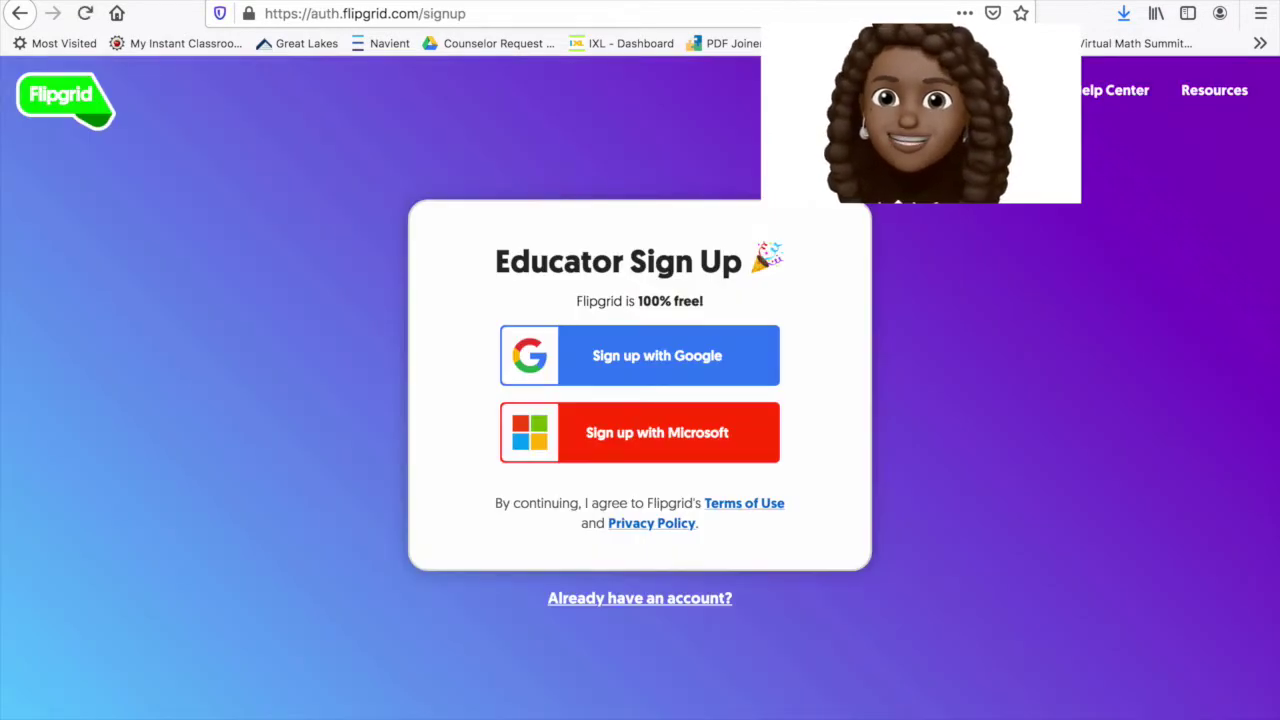
pyautogui.click(733, 358)
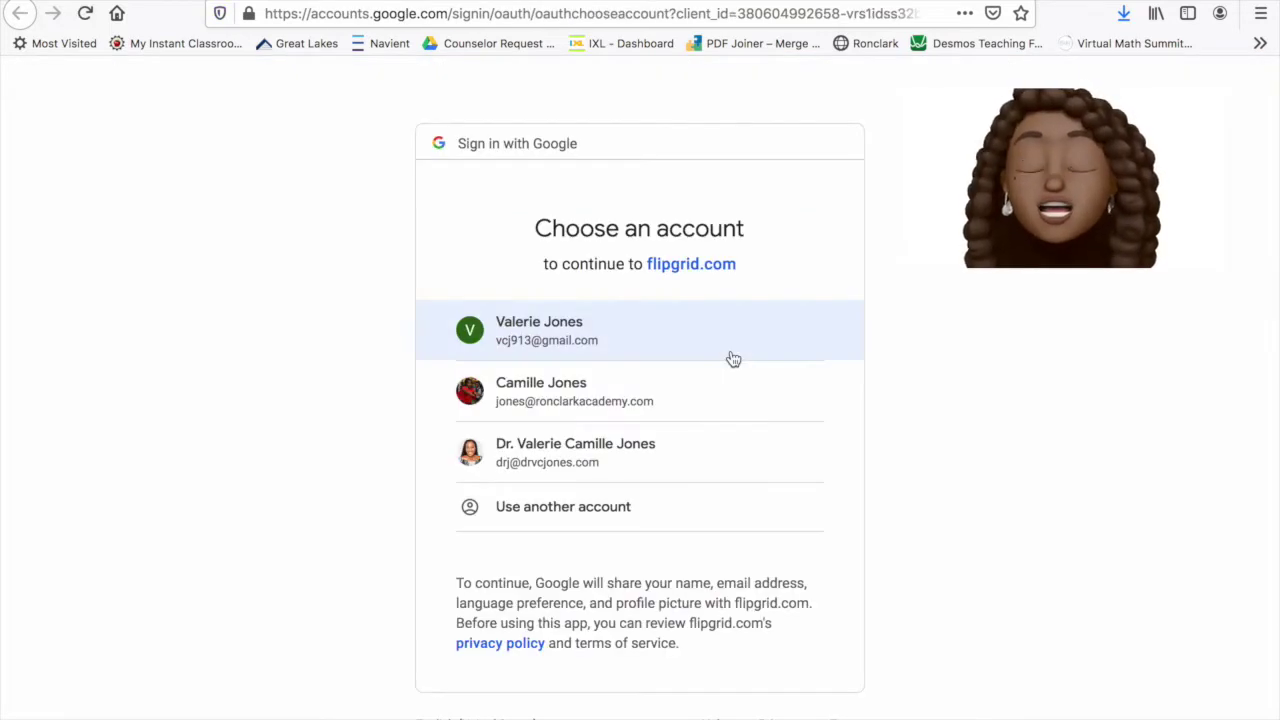
pyautogui.click(605, 467)
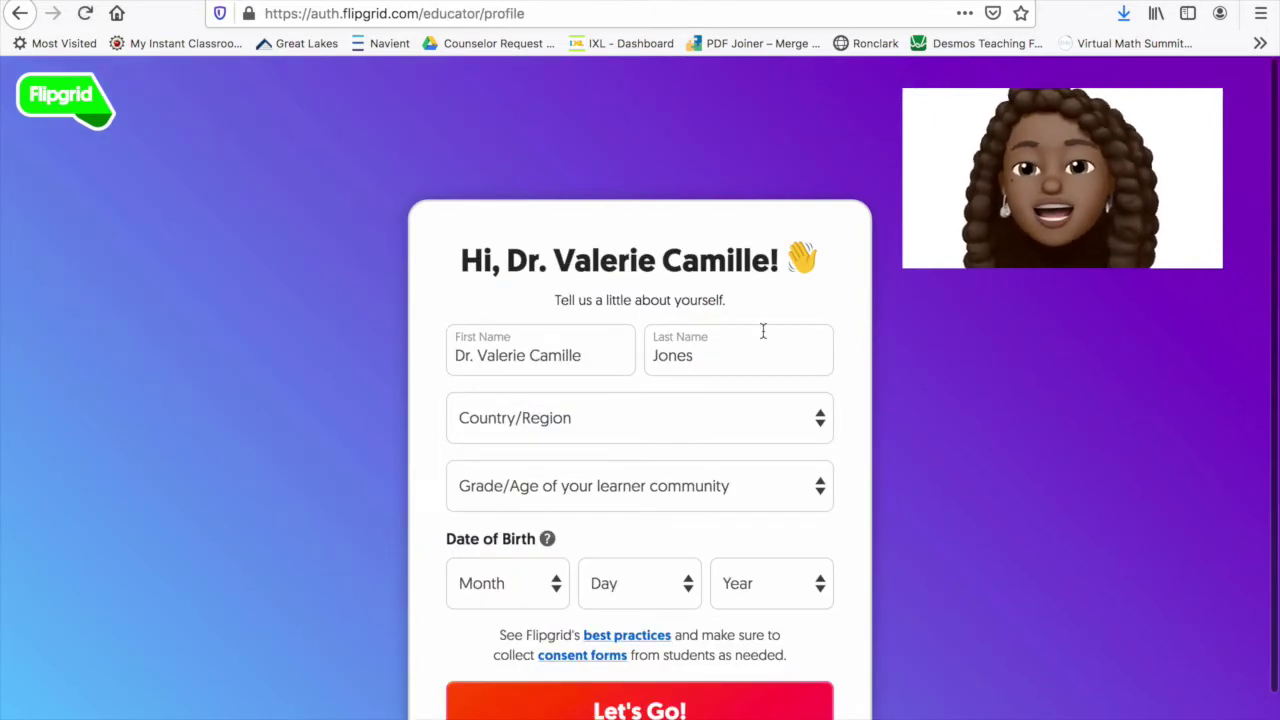
# Set the country to United States and learners to Middle school (ages 11-13), then begin the birth date
pyautogui.click(622, 423)
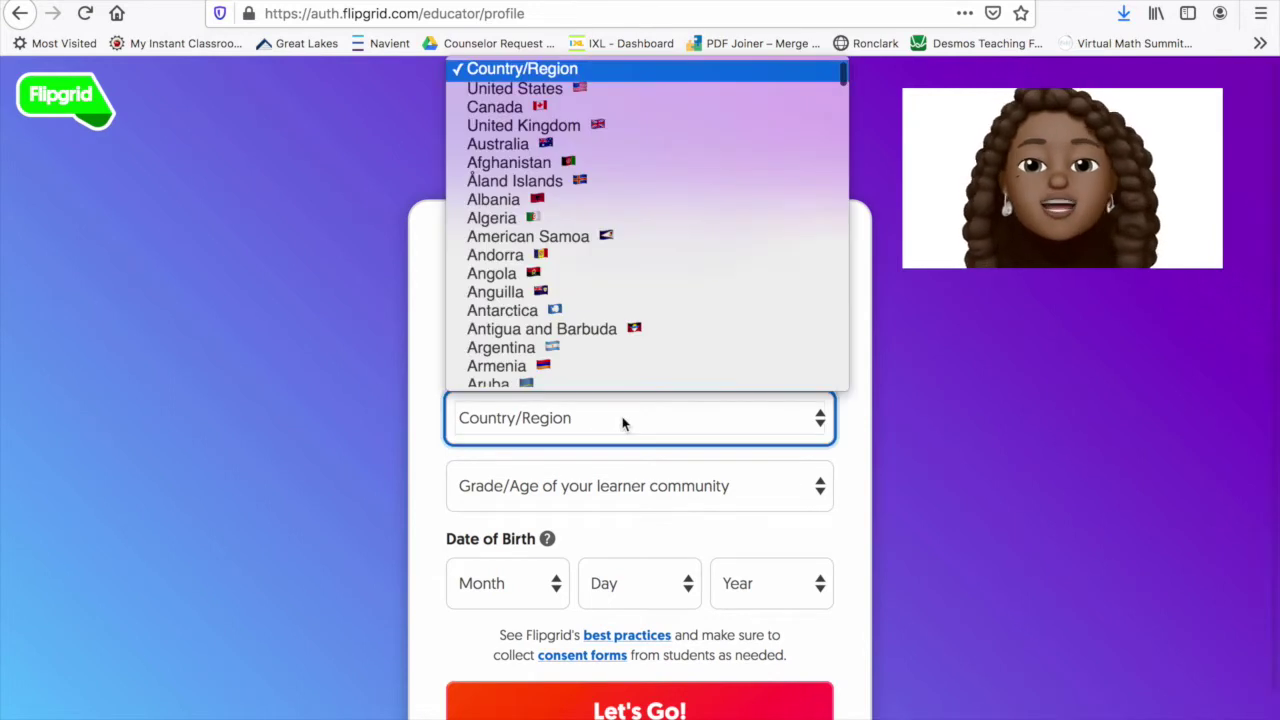
pyautogui.click(561, 96)
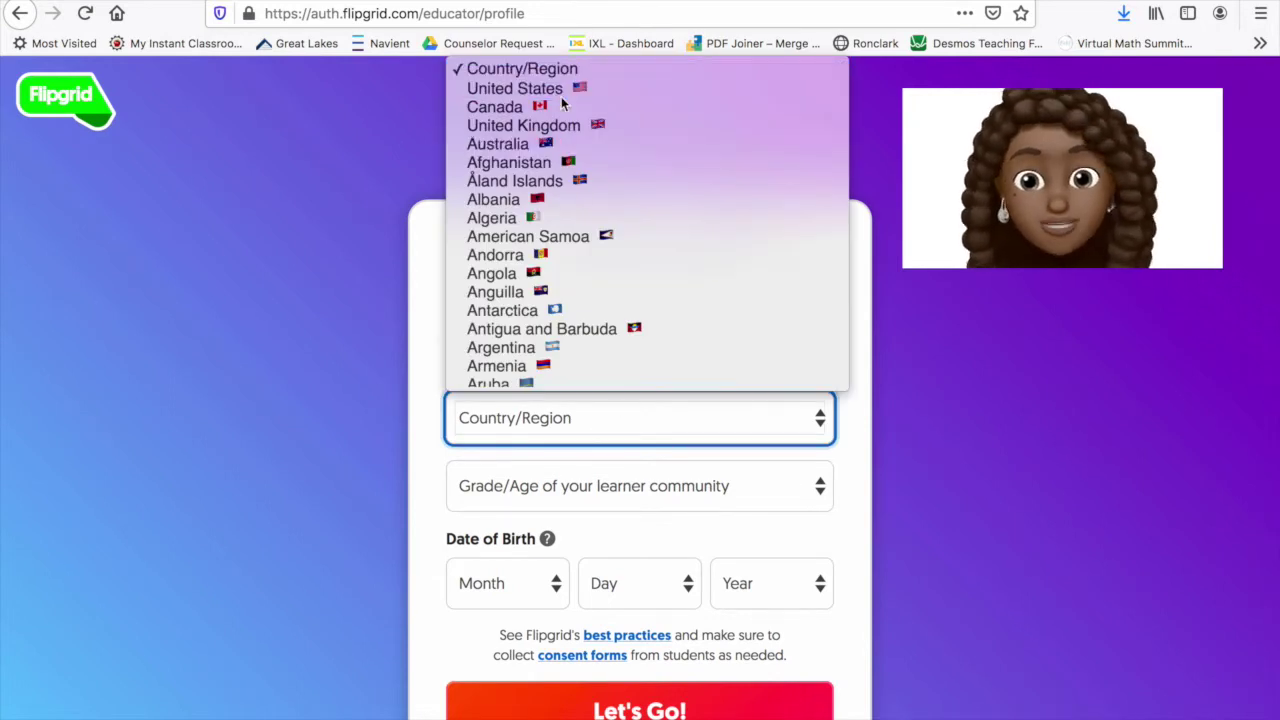
pyautogui.click(644, 497)
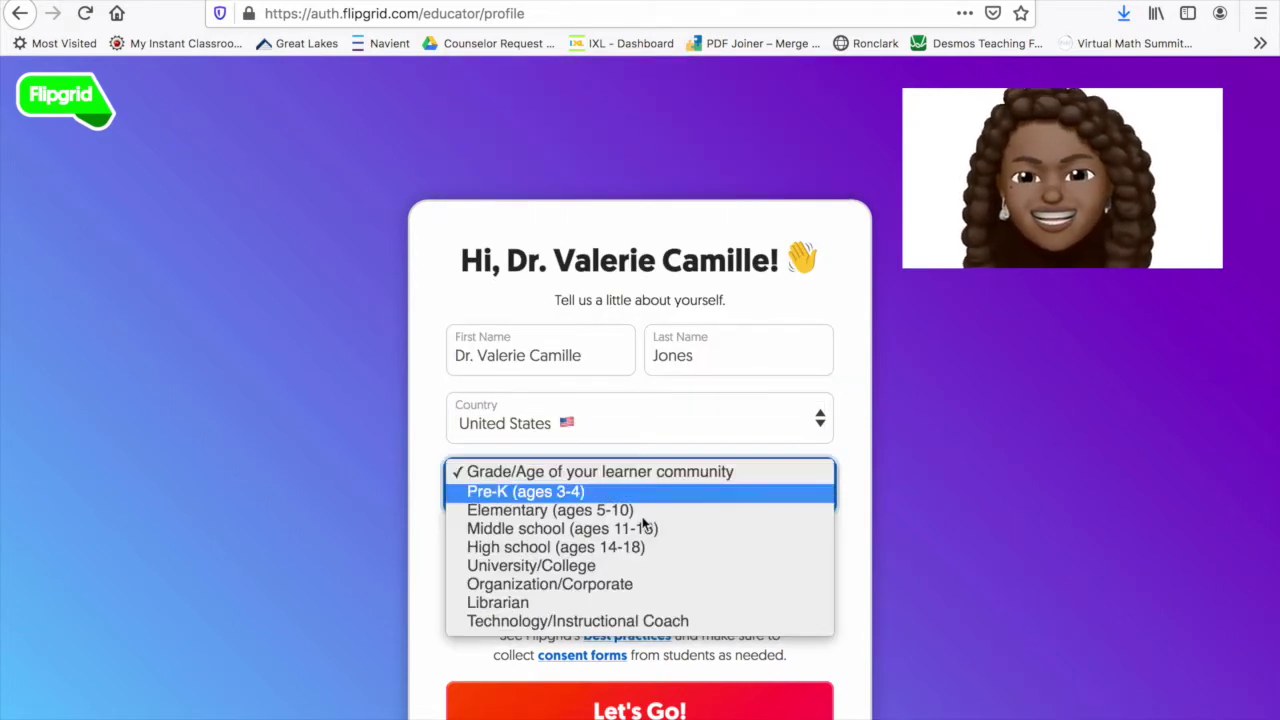
pyautogui.click(645, 528)
pyautogui.scroll(-1, 700, 542)
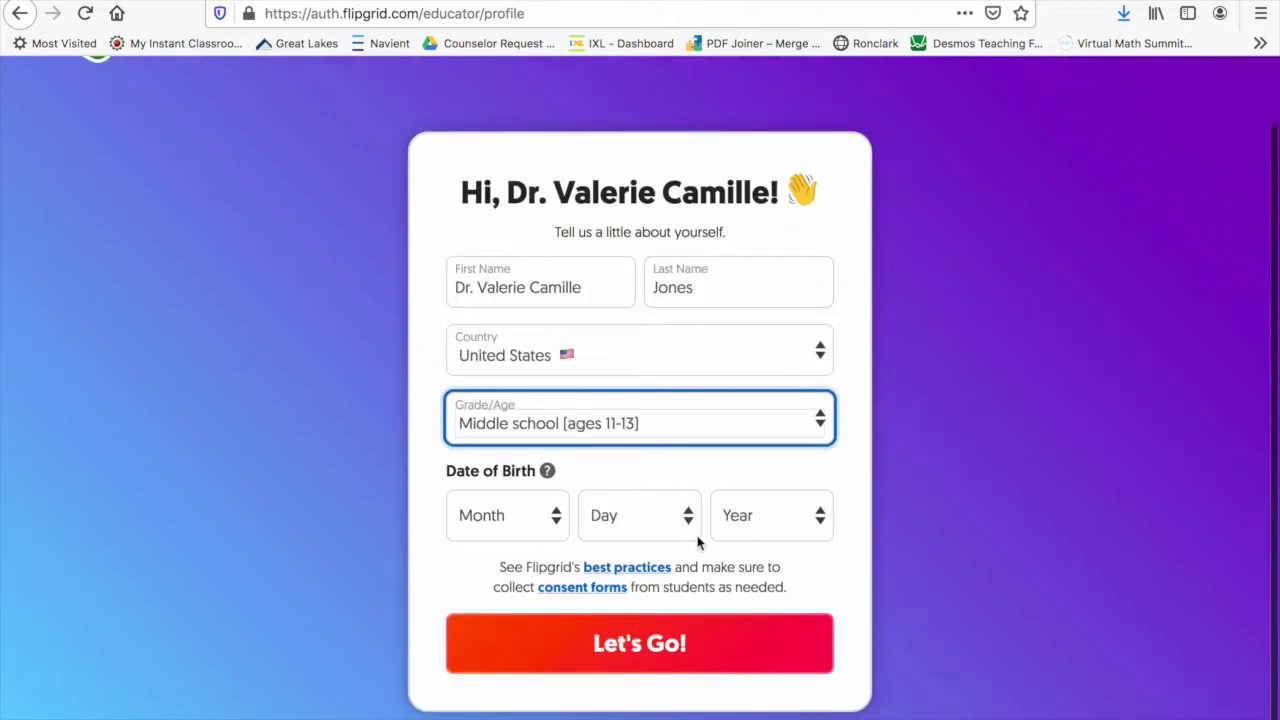
pyautogui.click(497, 524)
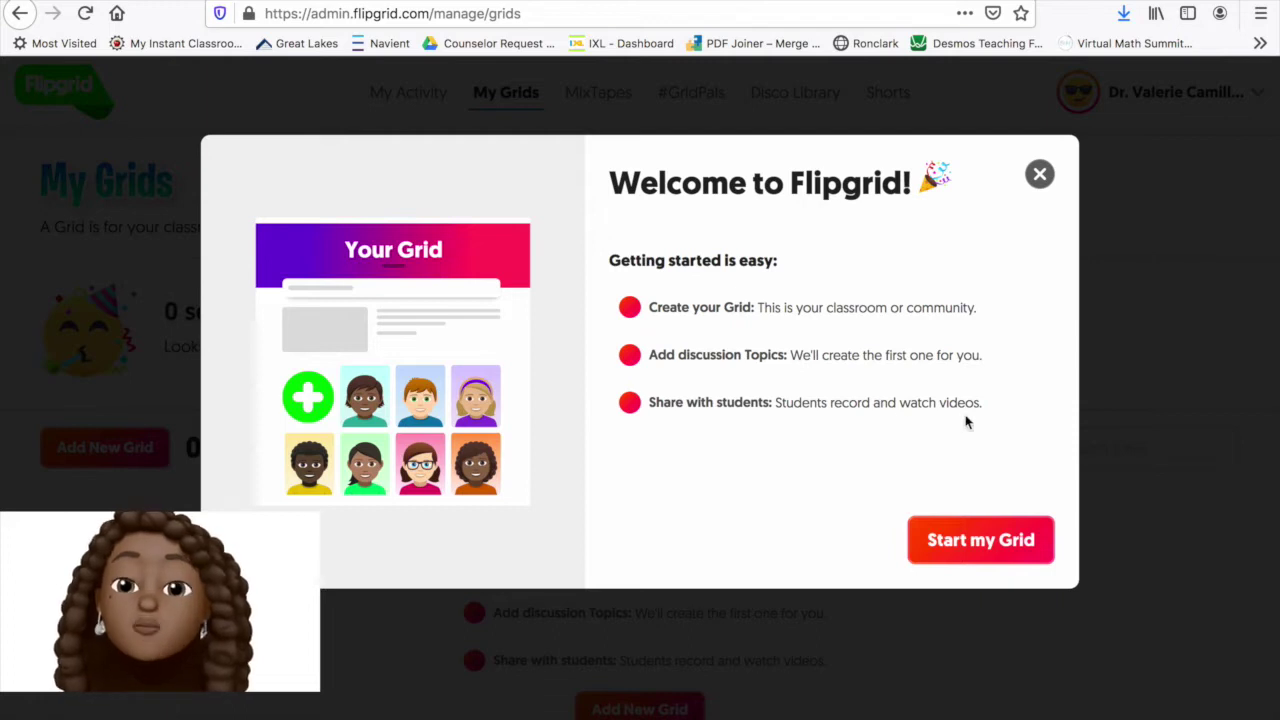
# Create the first grid and name it Math
pyautogui.click(971, 539)
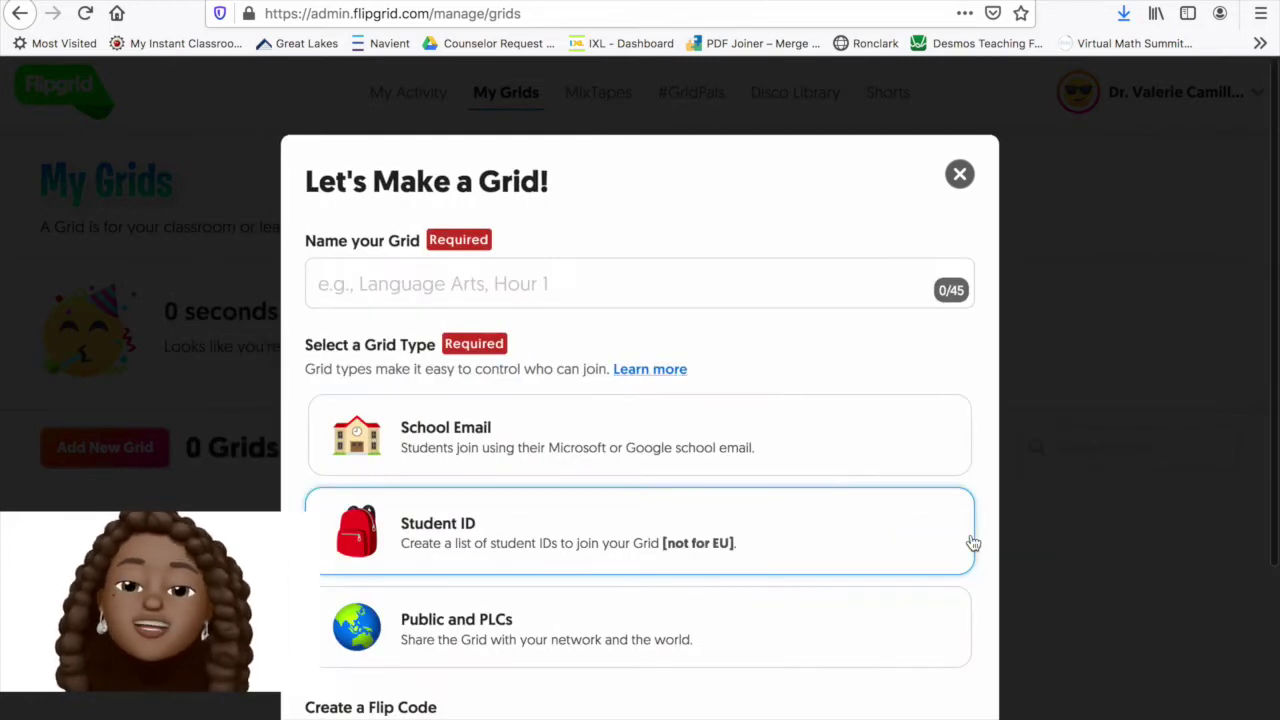
pyautogui.click(429, 284)
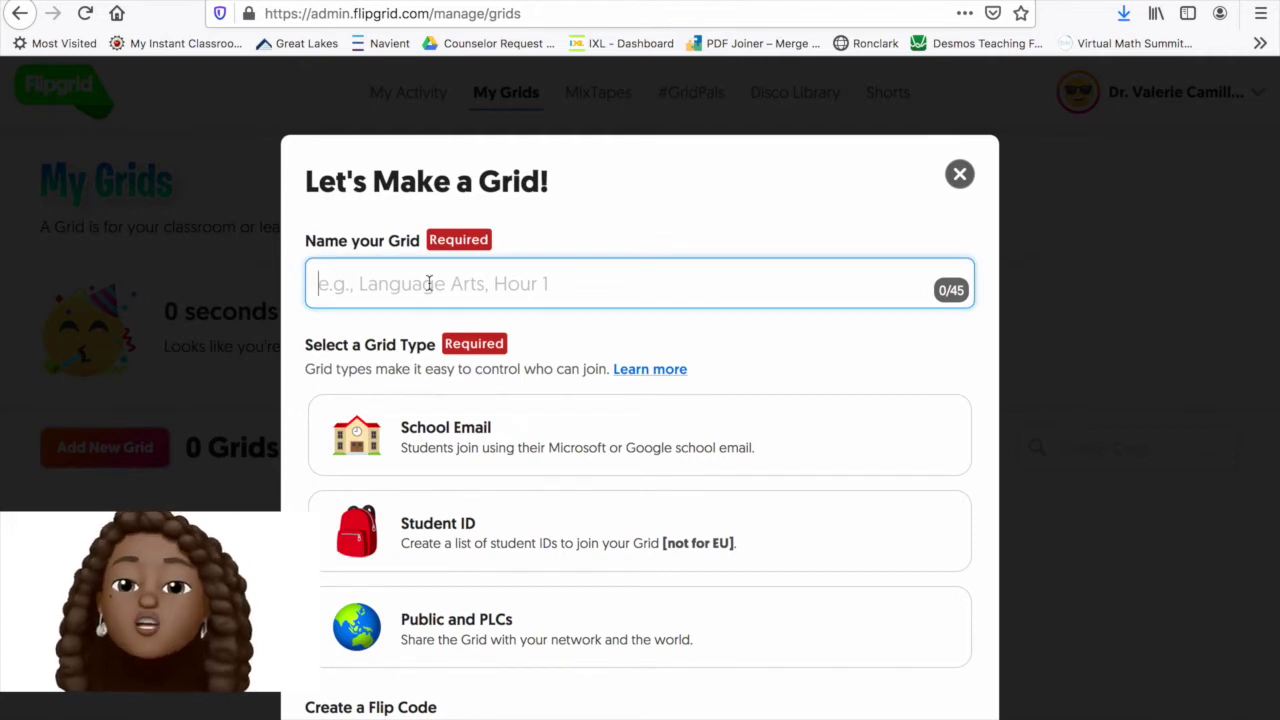
pyautogui.write('Math')
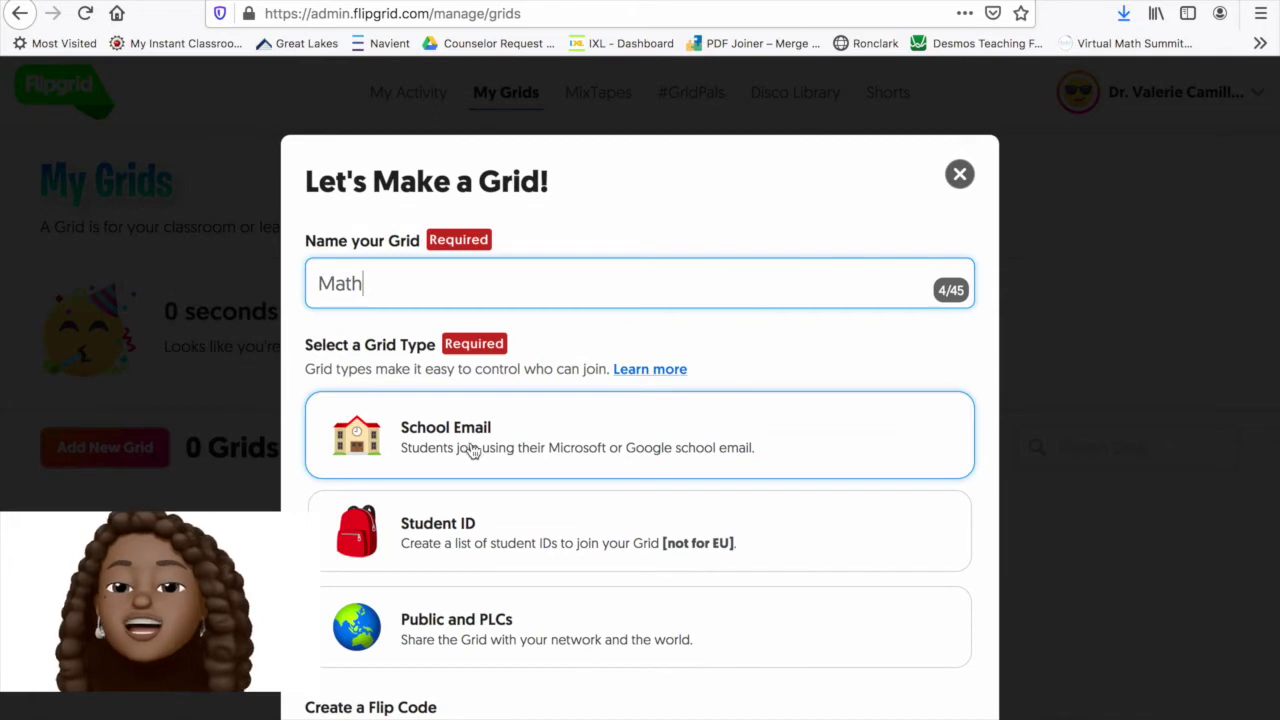
pyautogui.click(516, 440)
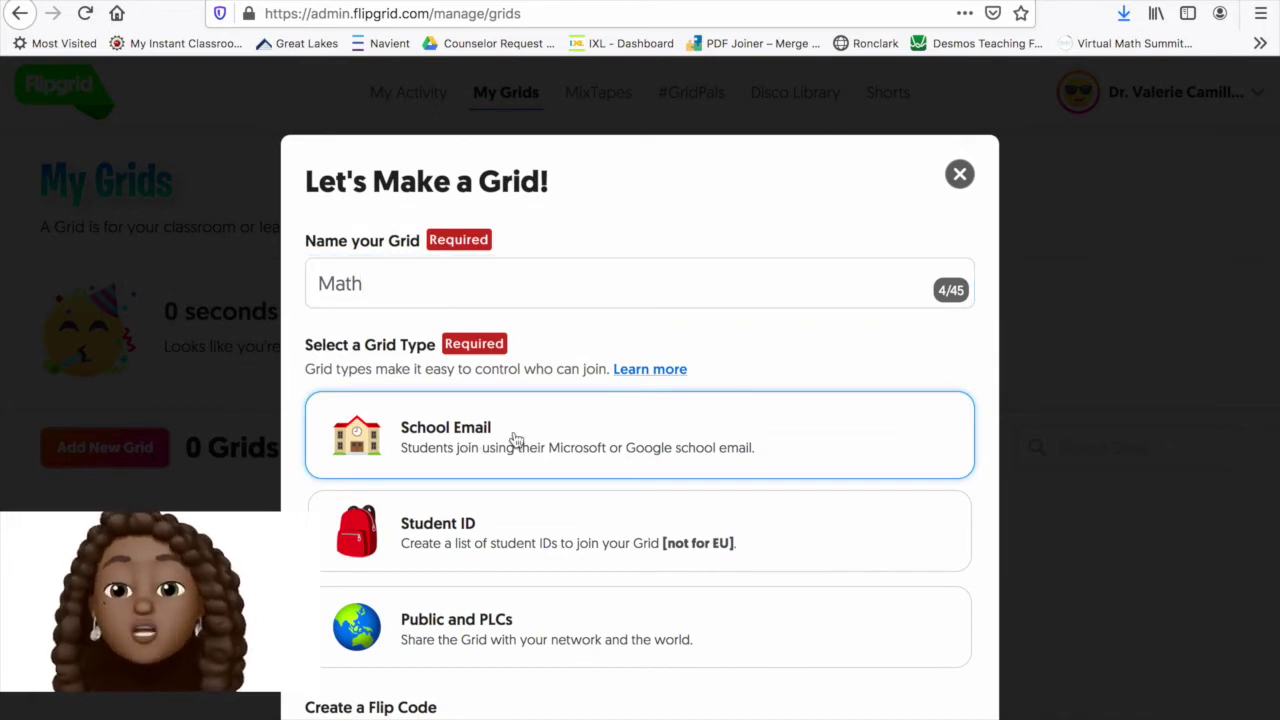
# Compare the grid type options and settle on Student ID for the Math grid
pyautogui.click(683, 444)
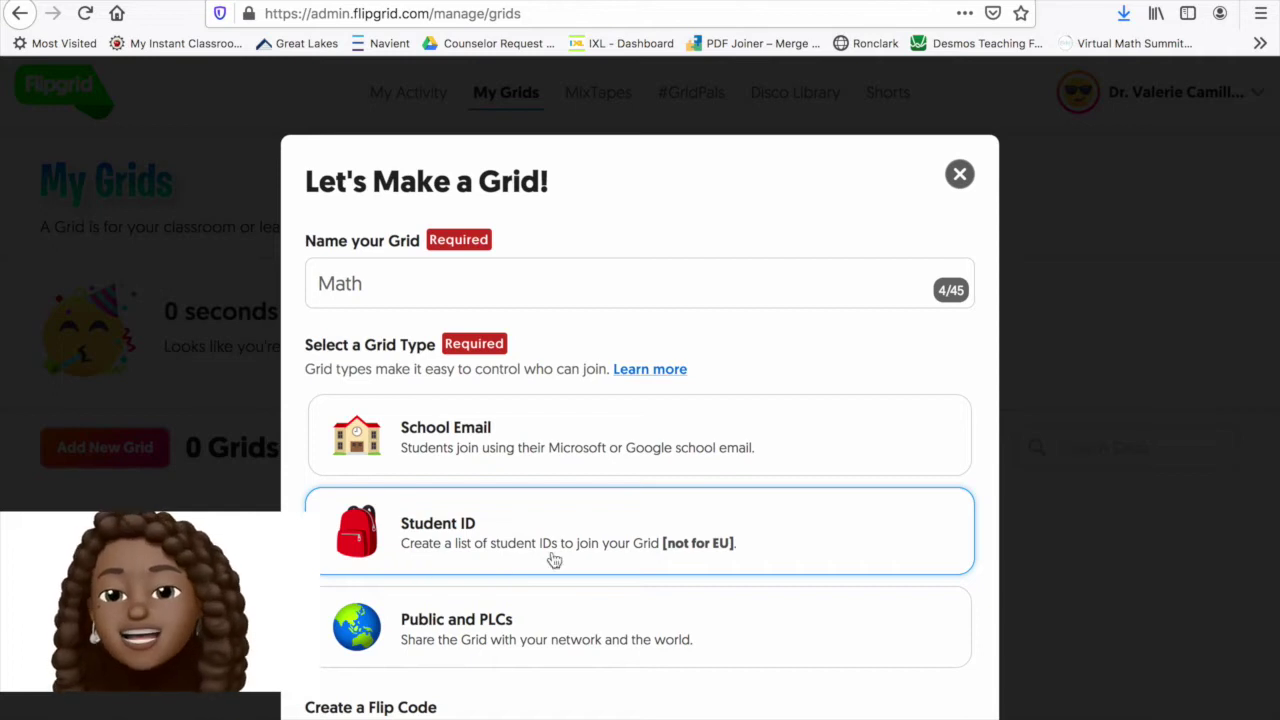
pyautogui.click(711, 563)
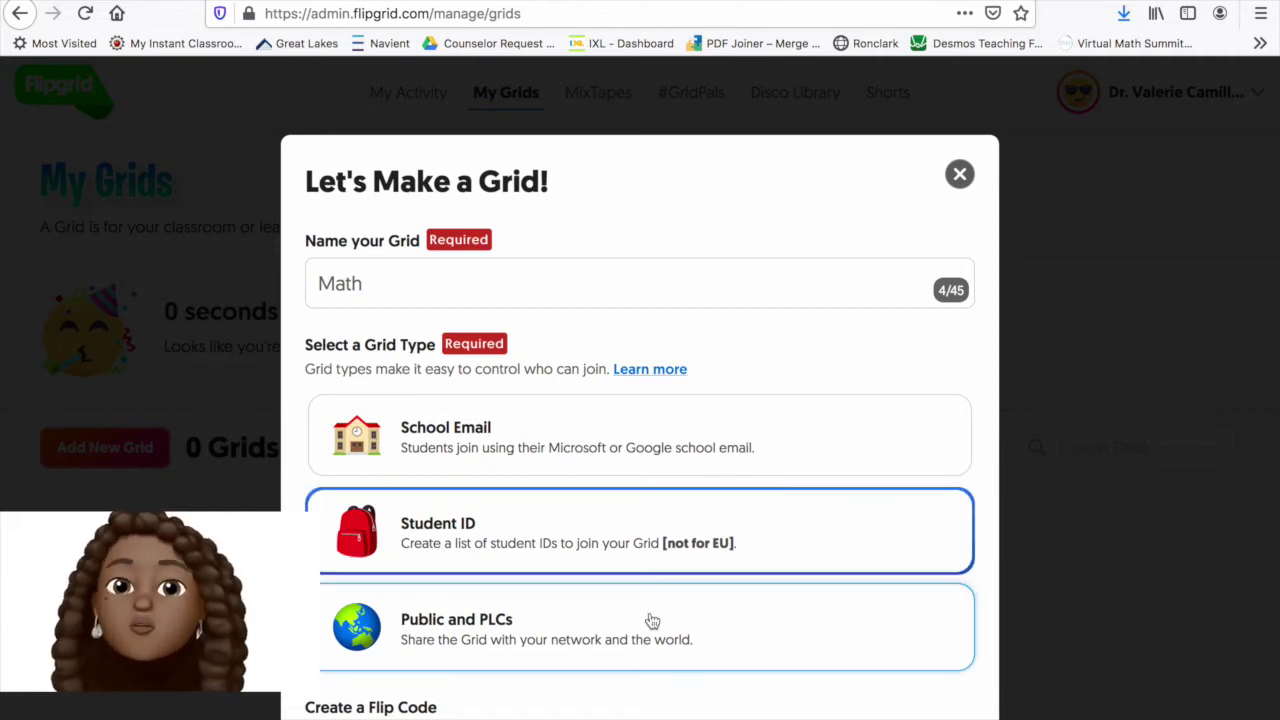
pyautogui.click(651, 621)
pyautogui.rightClick(823, 557)
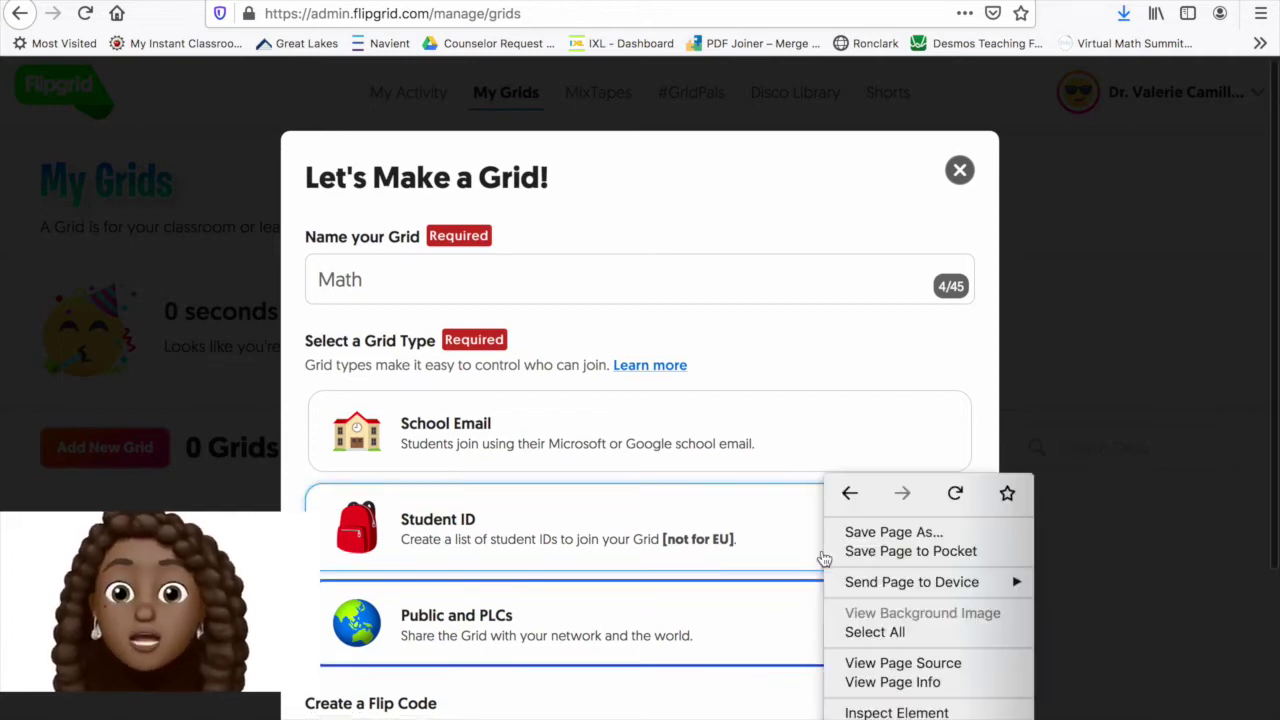
pyautogui.click(795, 552)
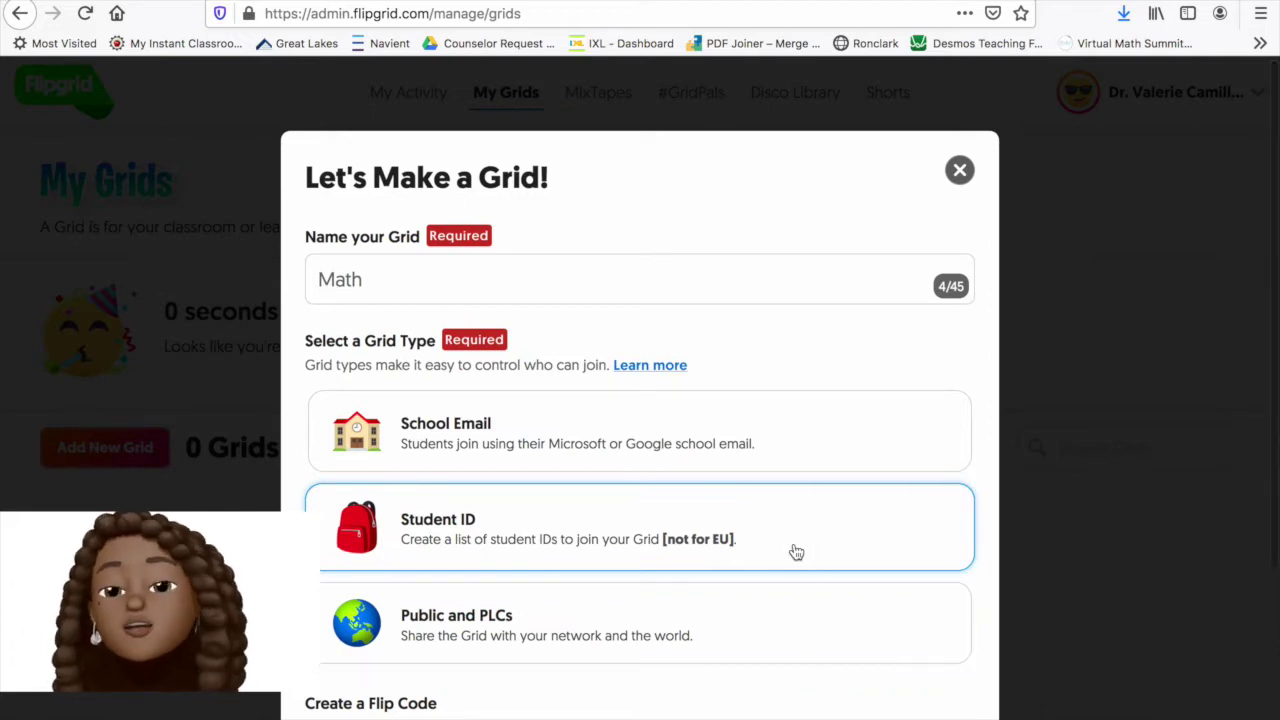
pyautogui.scroll(-3, 806, 555)
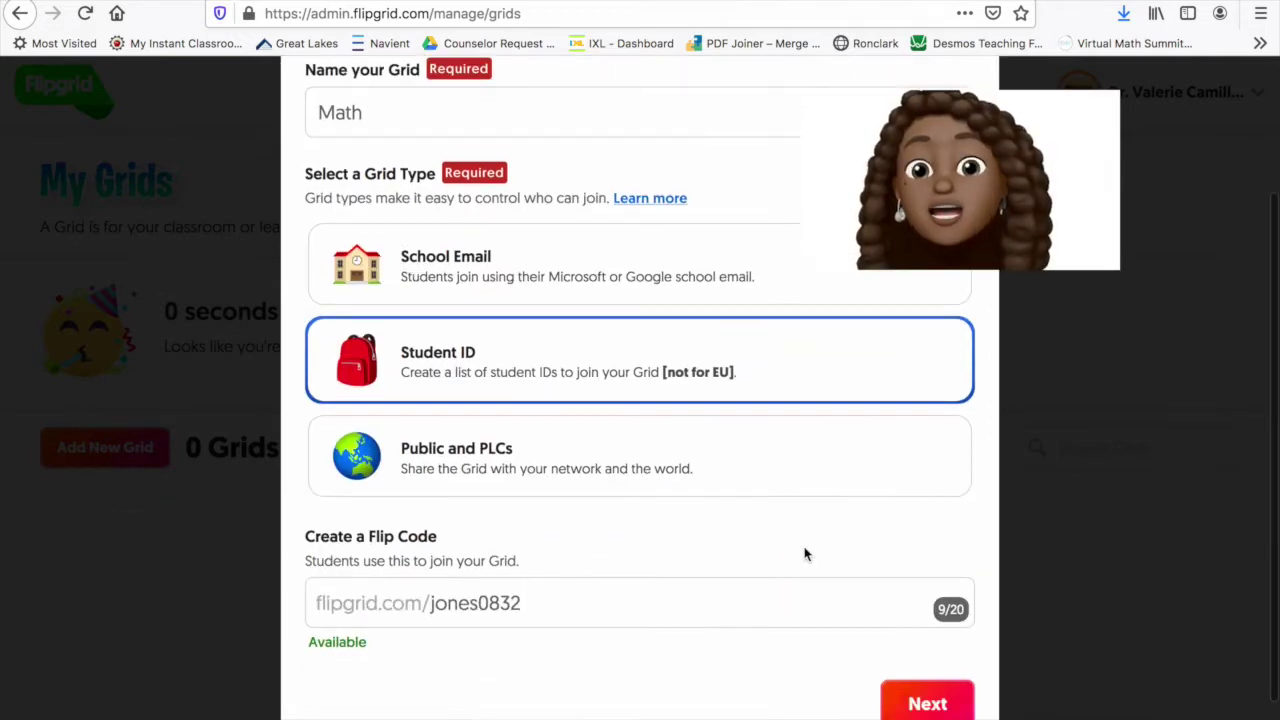
pyautogui.click(781, 375)
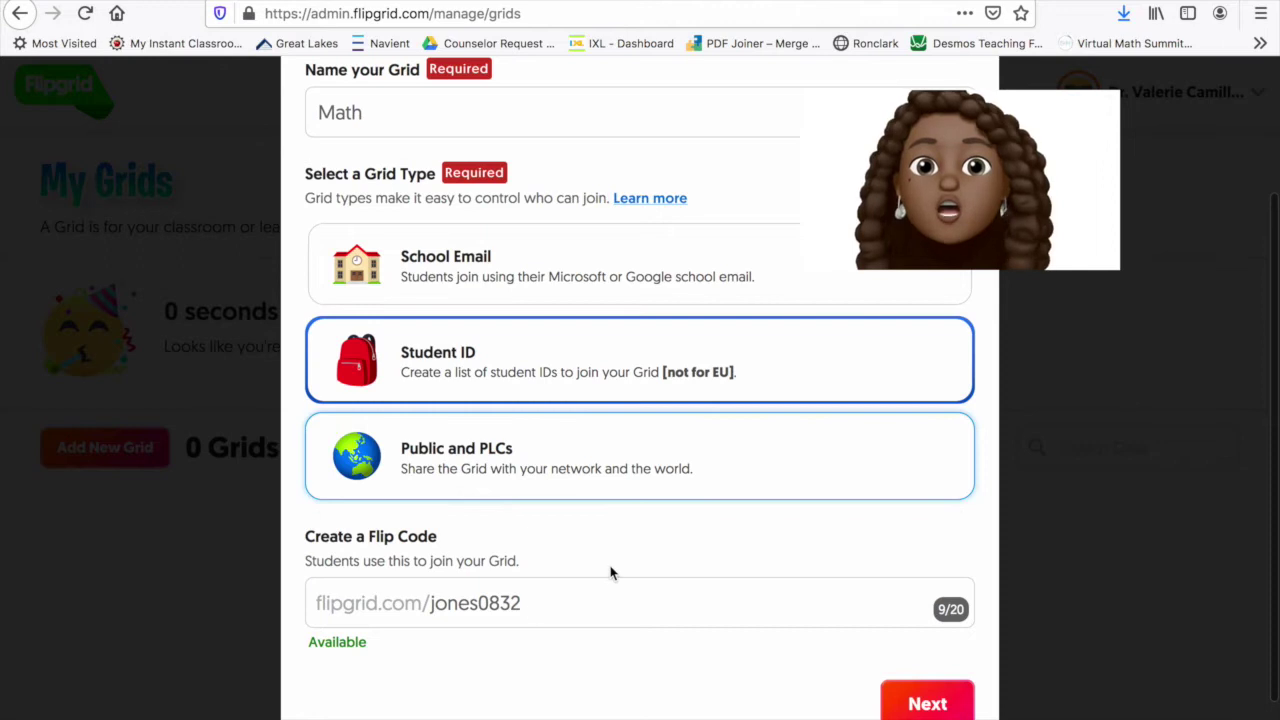
# Replace the suggested Flip Code with a custom available code and continue to the student list
pyautogui.click(528, 608)
pyautogui.press('BackSpace')
pyautogui.press('BackSpace')
pyautogui.press('BackSpace')
pyautogui.press('BackSpace')
pyautogui.press('BackSpace')
pyautogui.press('BackSpace')
pyautogui.press('BackSpace')
pyautogui.press('BackSpace')
pyautogui.press('BackSpace')
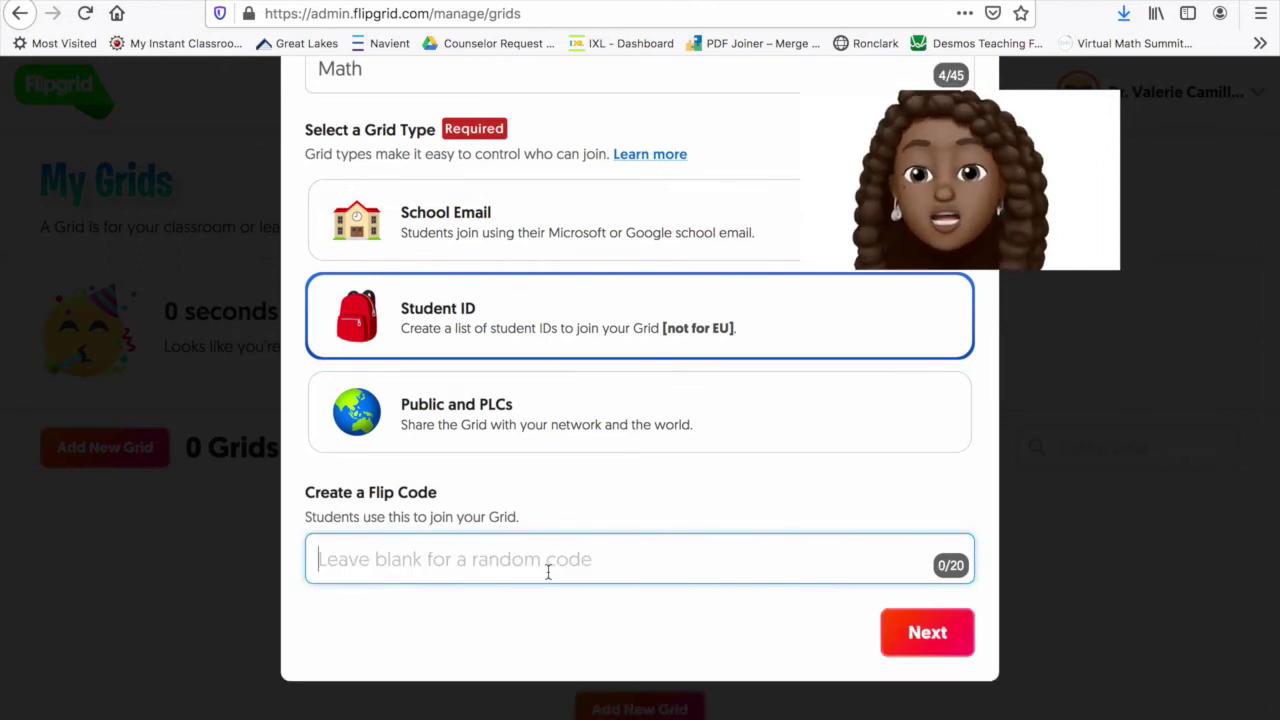
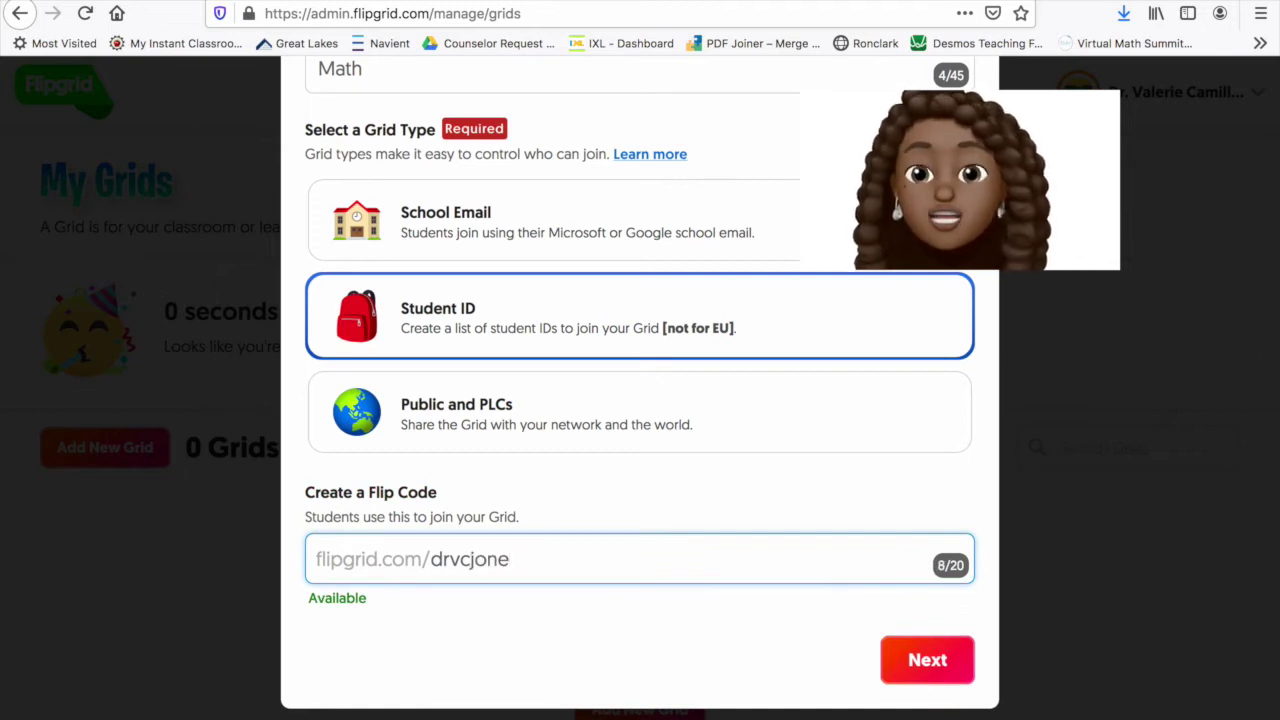
pyautogui.click(937, 662)
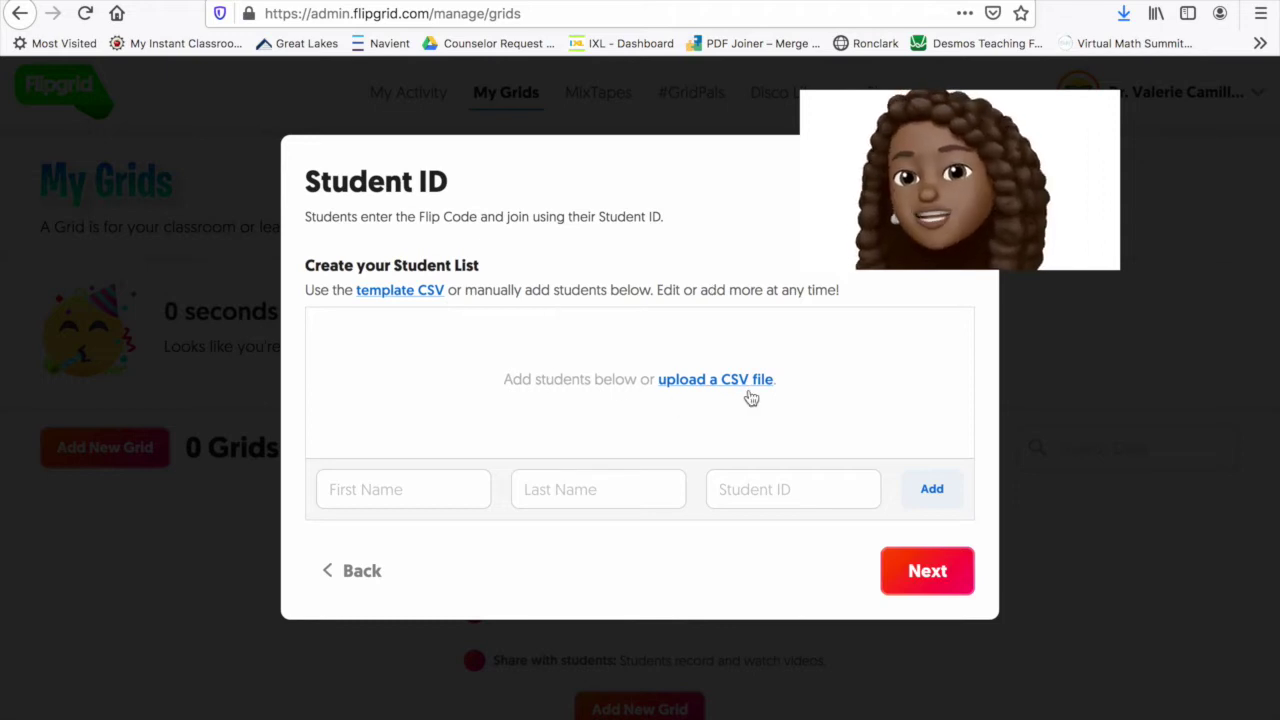
# Add one student with their first and last name and Student ID 001, then launch the Math grid
pyautogui.click(355, 493)
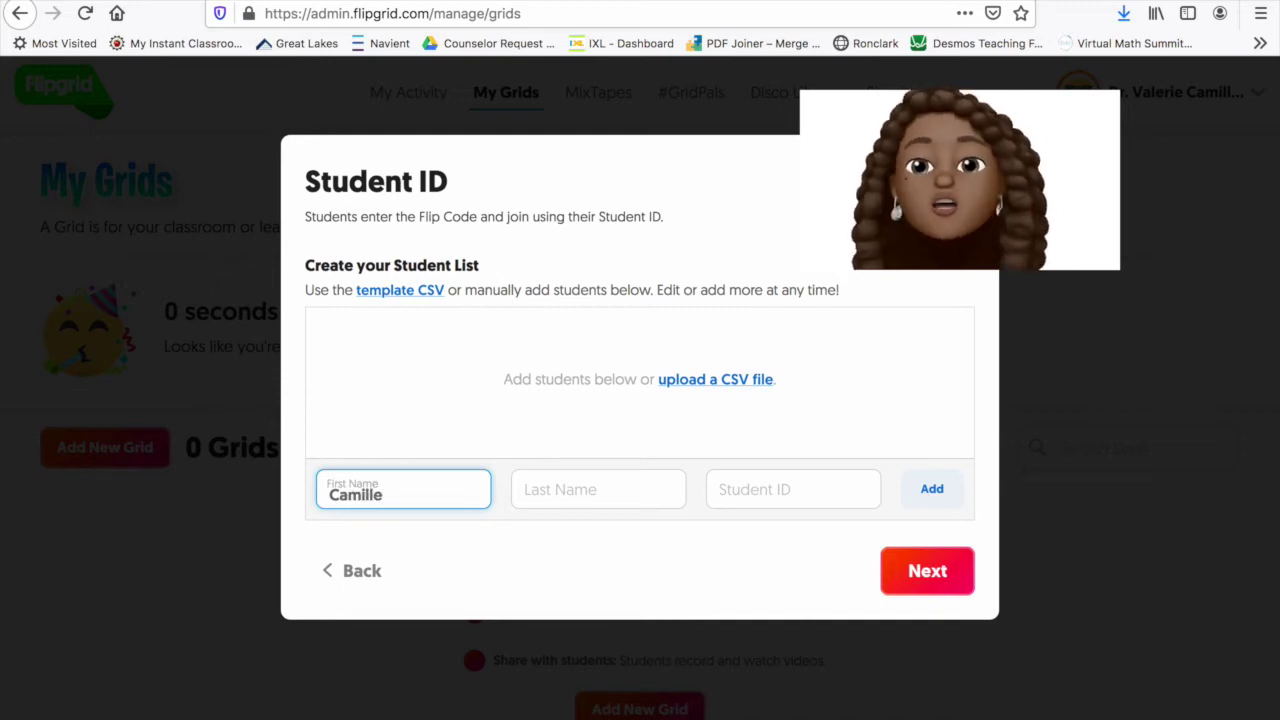
pyautogui.click(560, 489)
pyautogui.write('Jones')
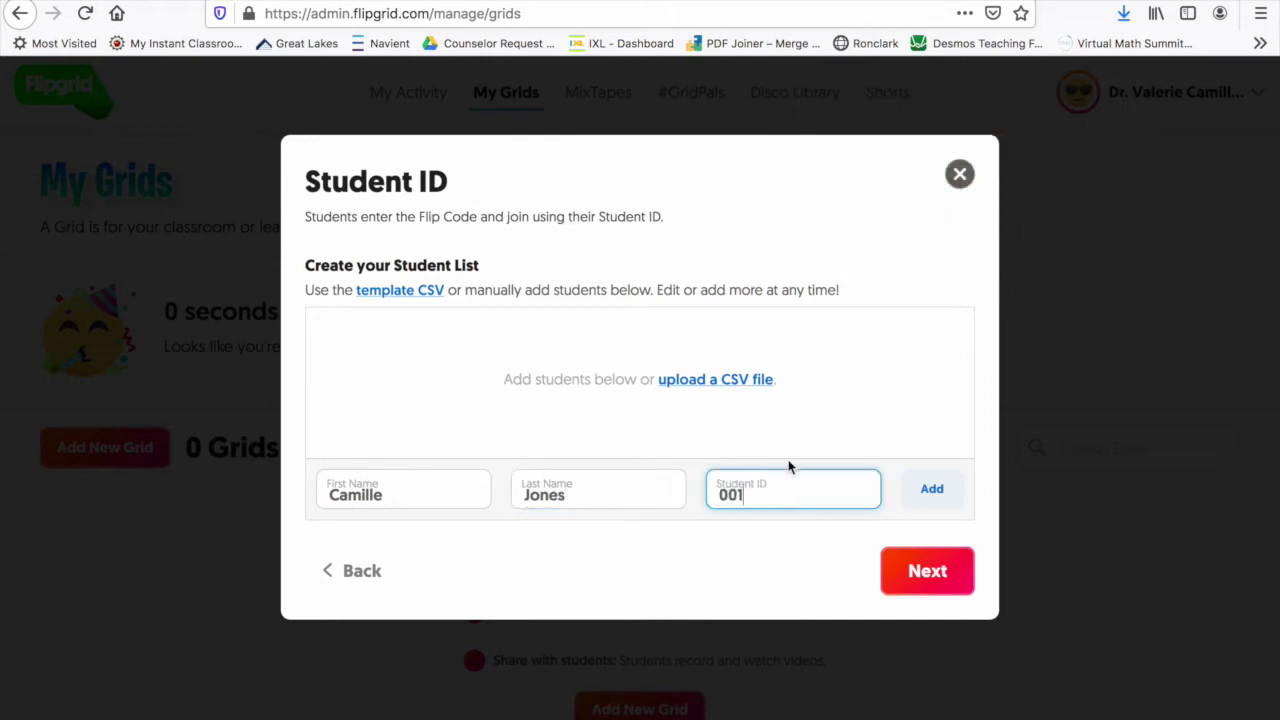
pyautogui.click(932, 491)
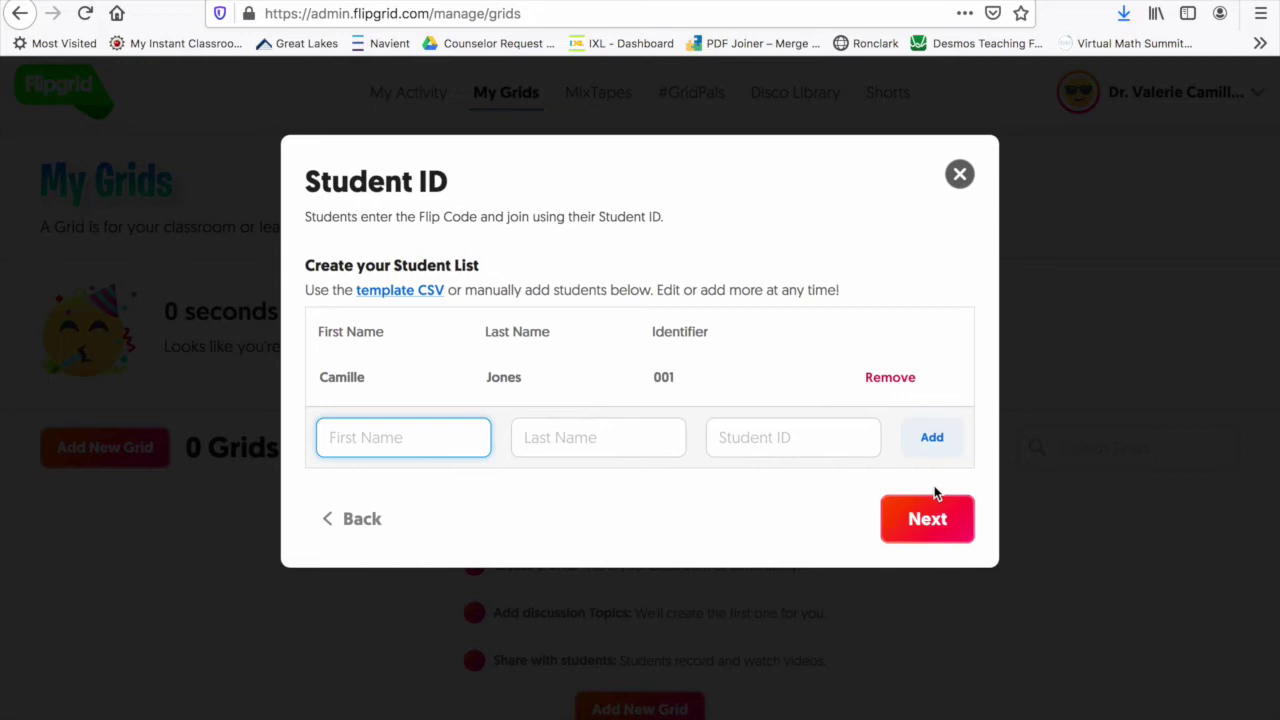
pyautogui.click(937, 518)
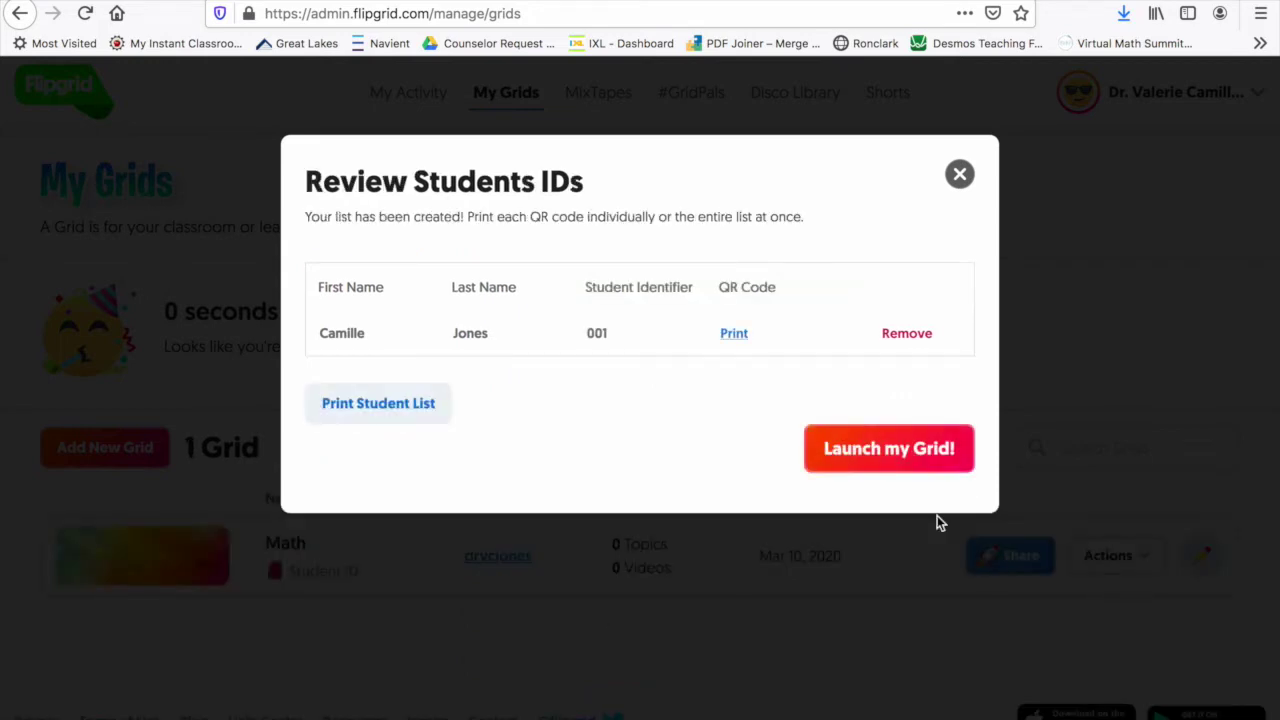
pyautogui.click(878, 452)
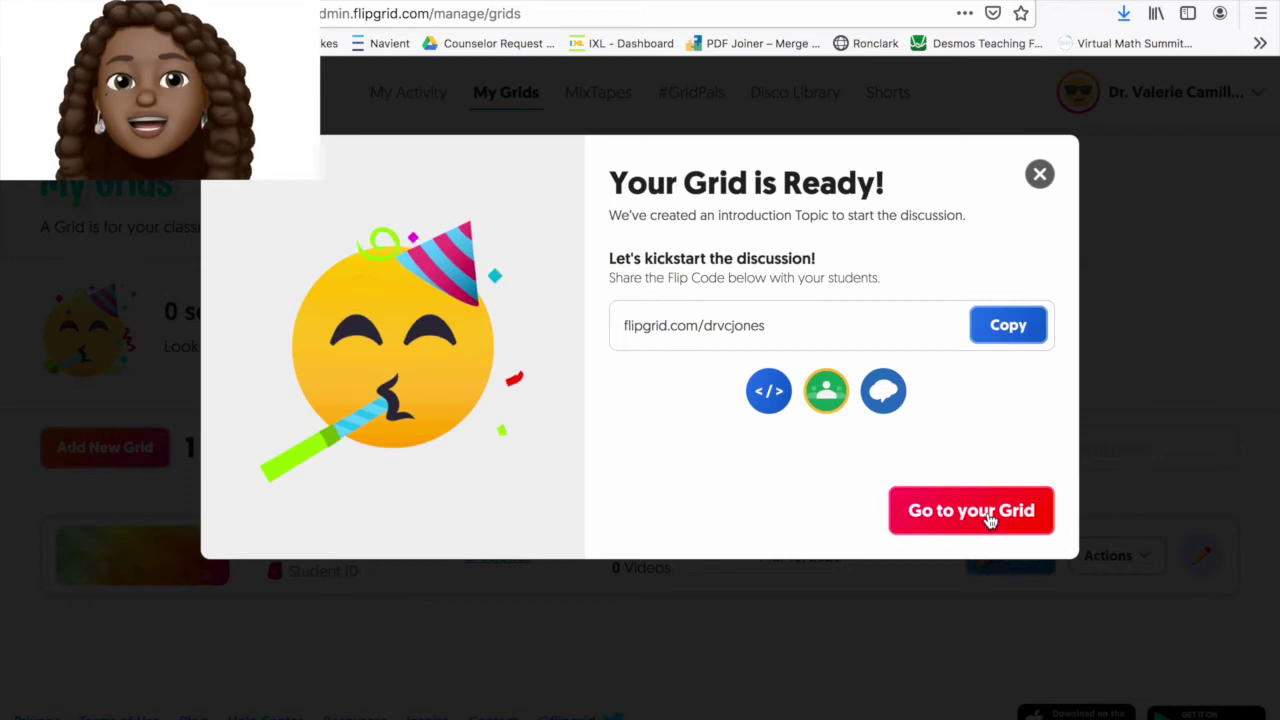
# Open the Math grid's details, check the Say Hello on Flipgrid! topic's status (left Active), and view its Share link
pyautogui.click(990, 515)
pyautogui.scroll(-3, 771, 514)
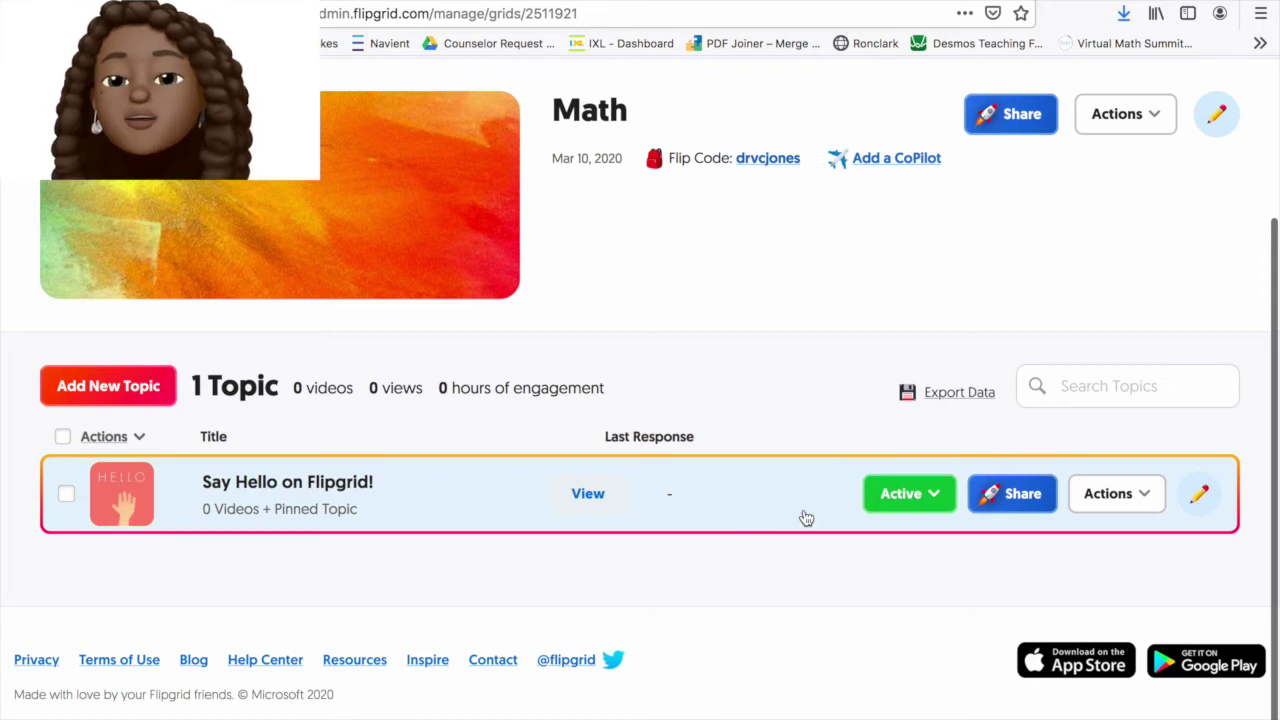
pyautogui.click(918, 495)
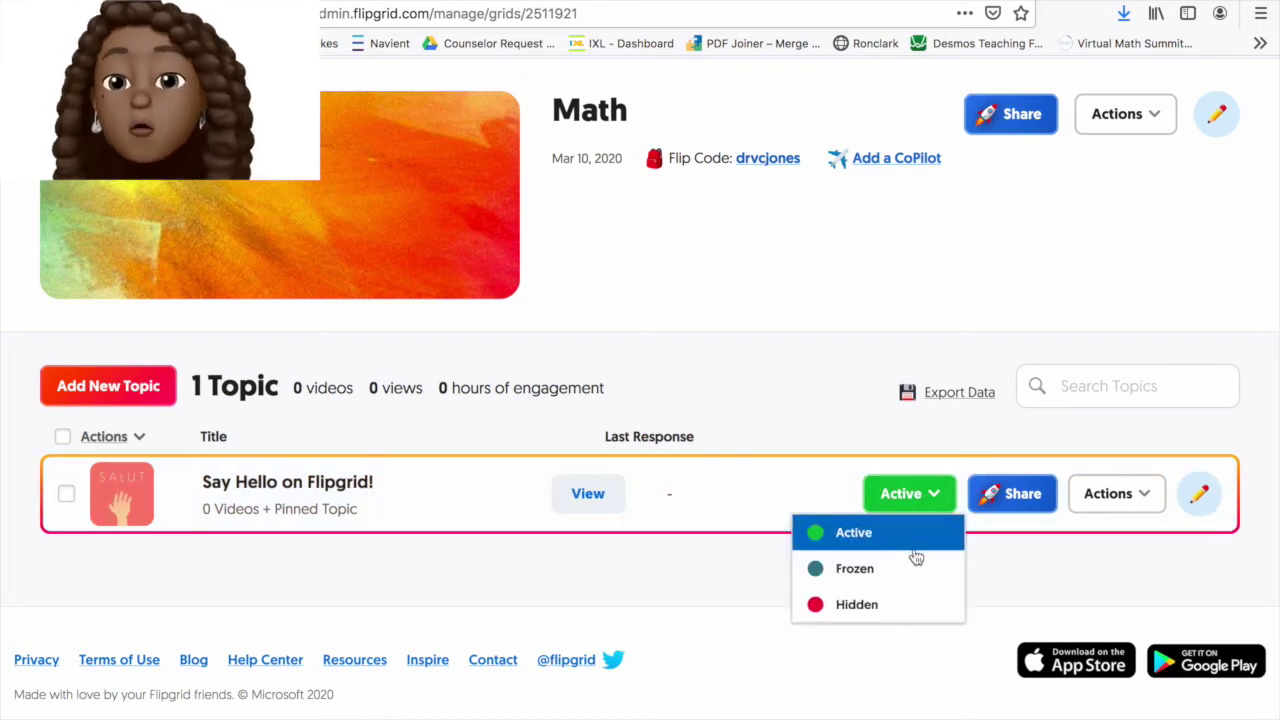
pyautogui.click(1053, 558)
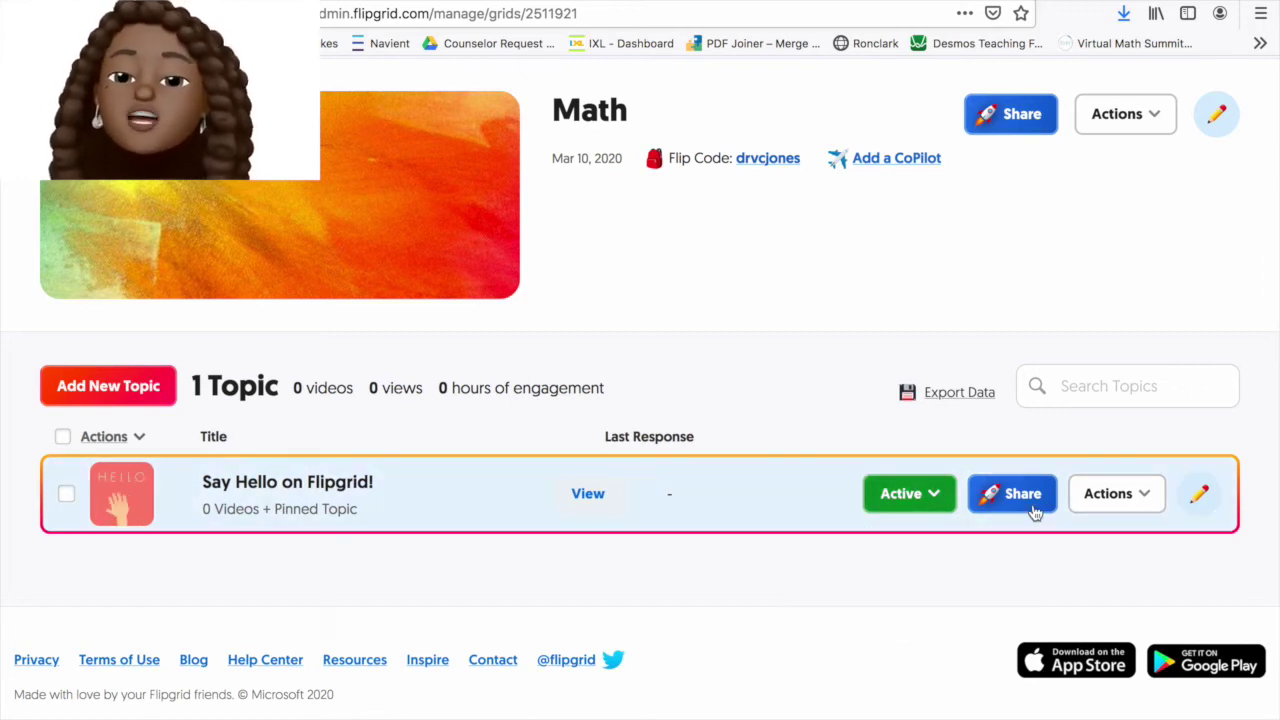
pyautogui.click(1031, 504)
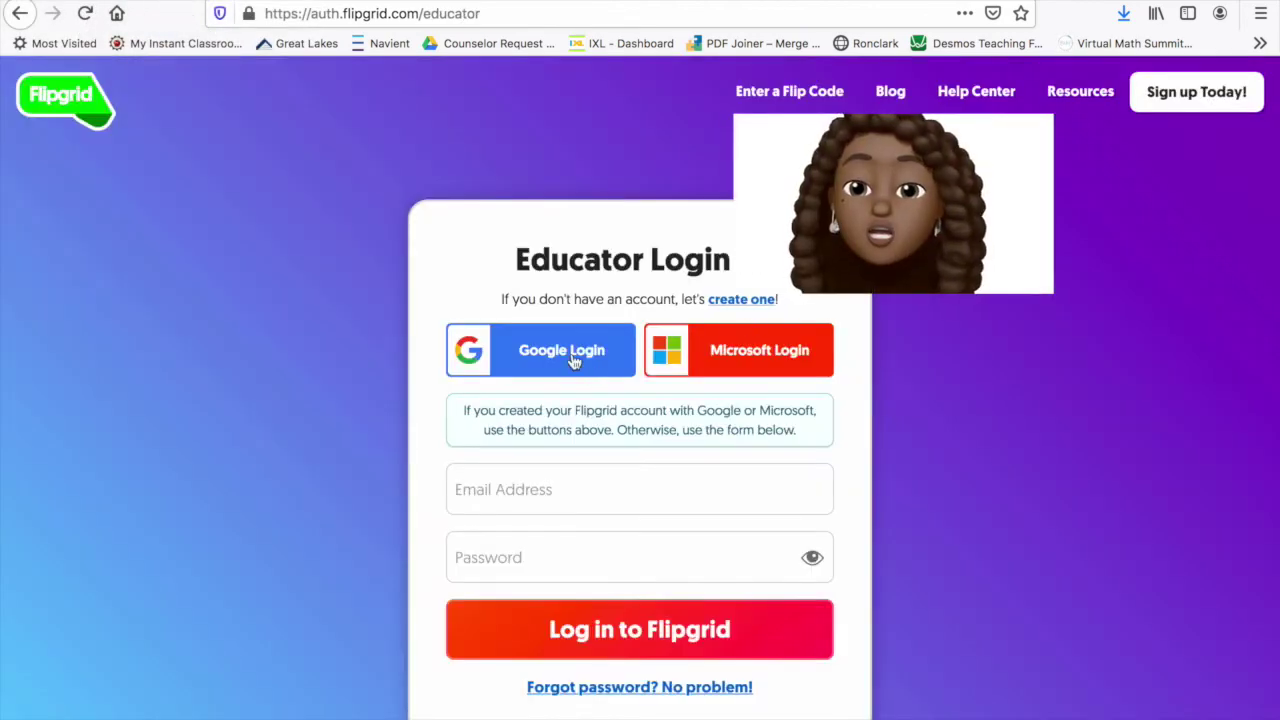
# Sign in through Google Login with the school account and open the Class Jobs grid
pyautogui.click(573, 360)
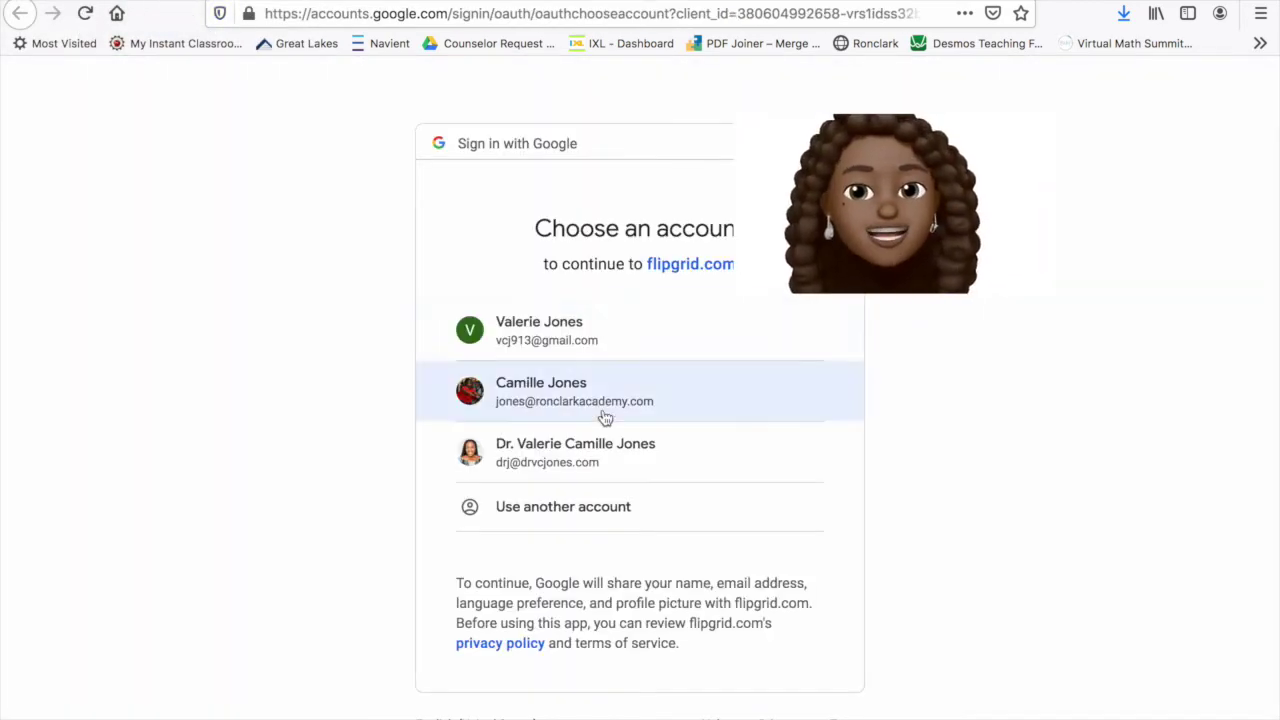
pyautogui.click(605, 418)
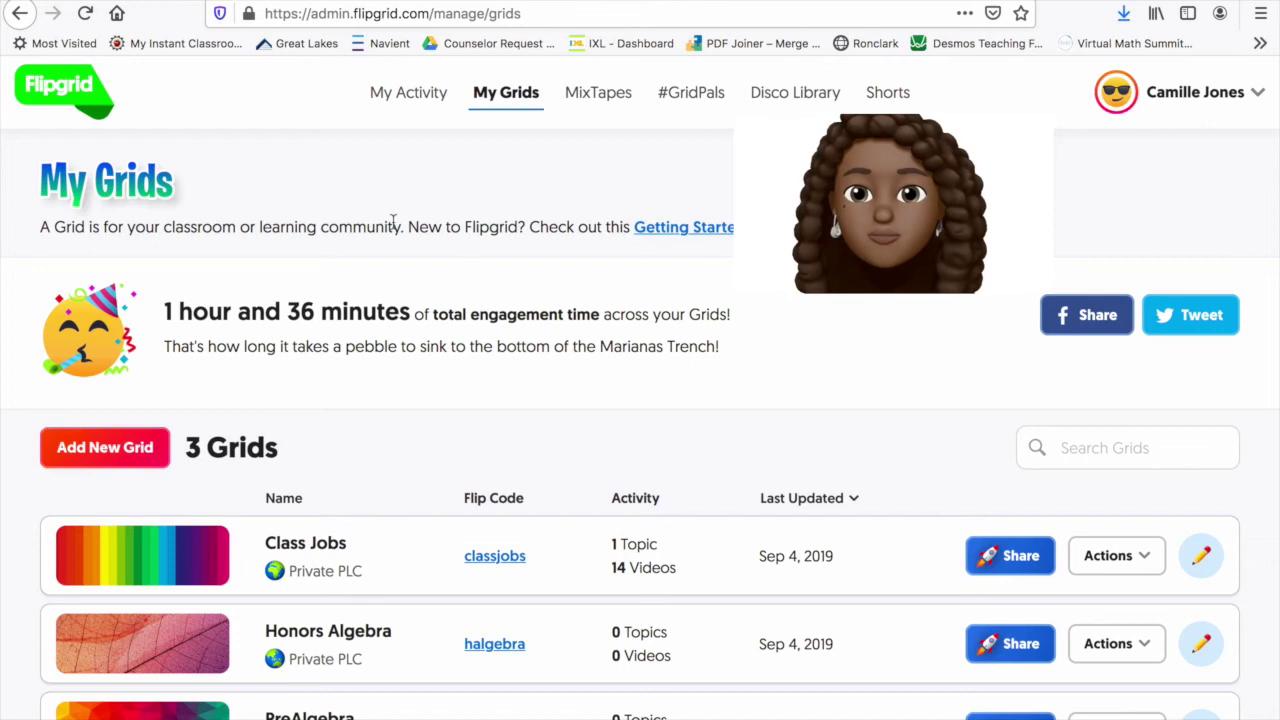
pyautogui.scroll(-3, 960, 305)
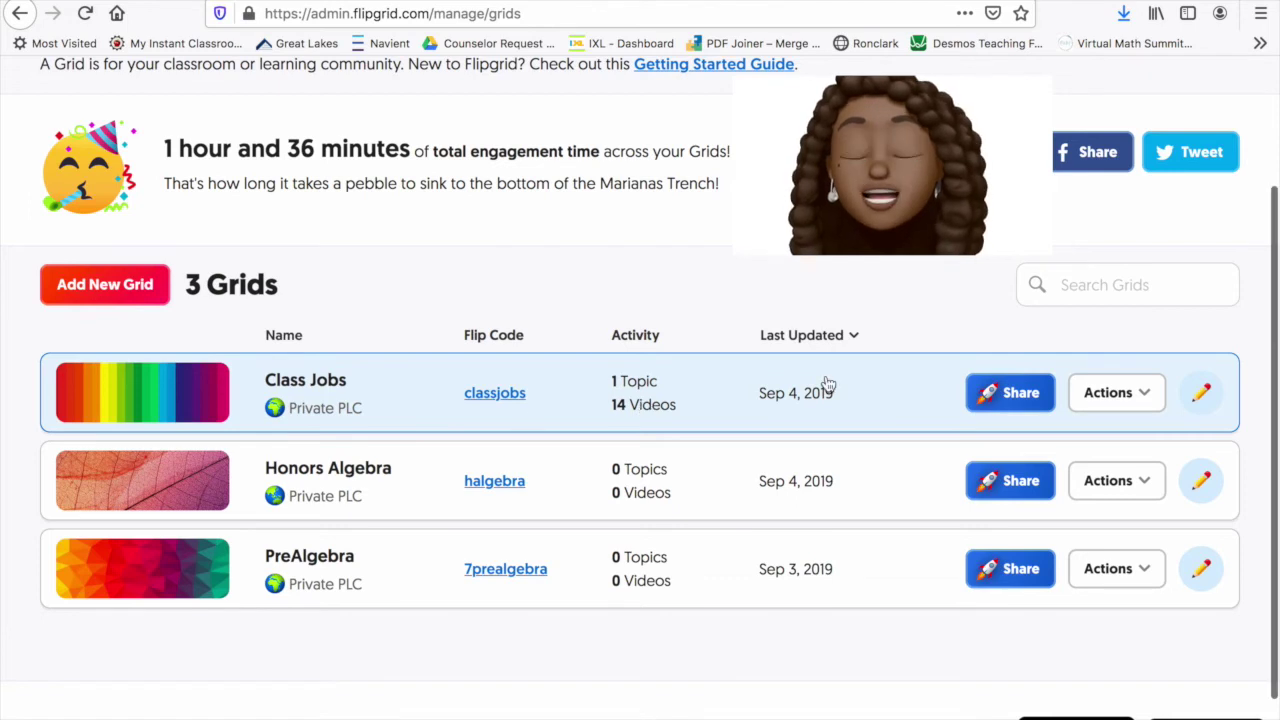
pyautogui.click(898, 389)
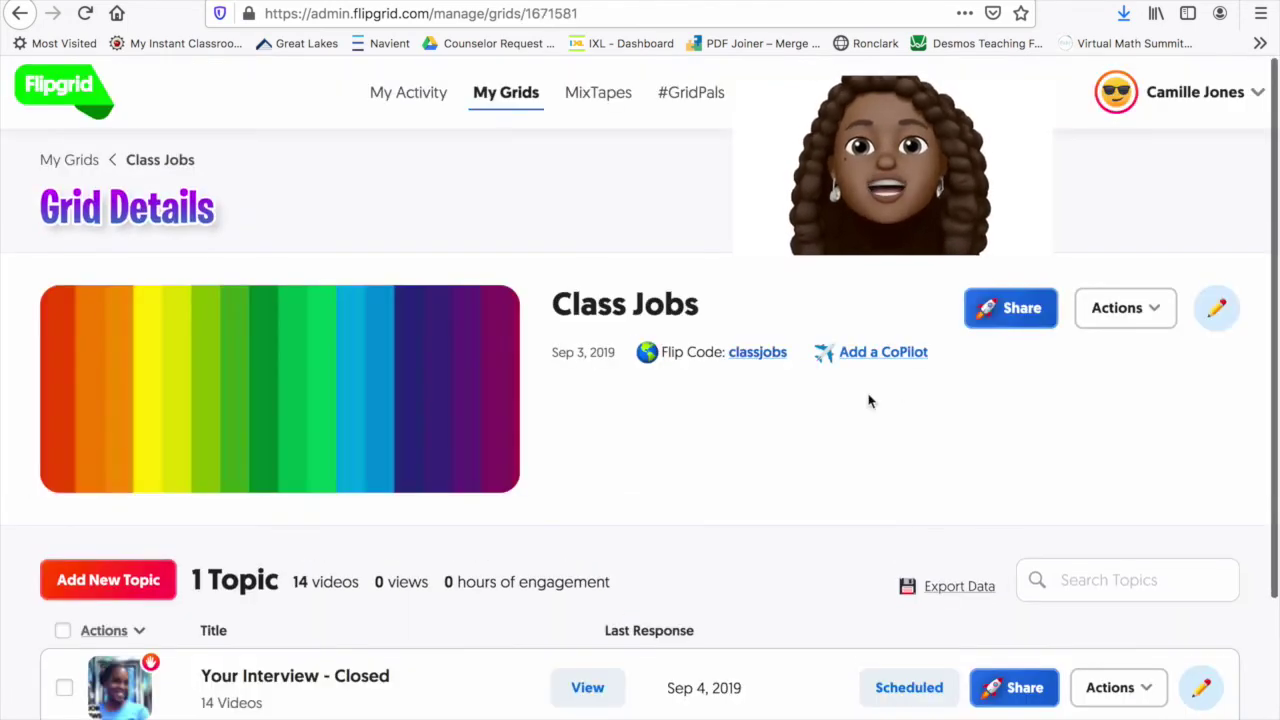
# Open the Your Interview - Closed topic, preview its intro video, and scroll through the 14 hidden responses
pyautogui.scroll(-2, 757, 437)
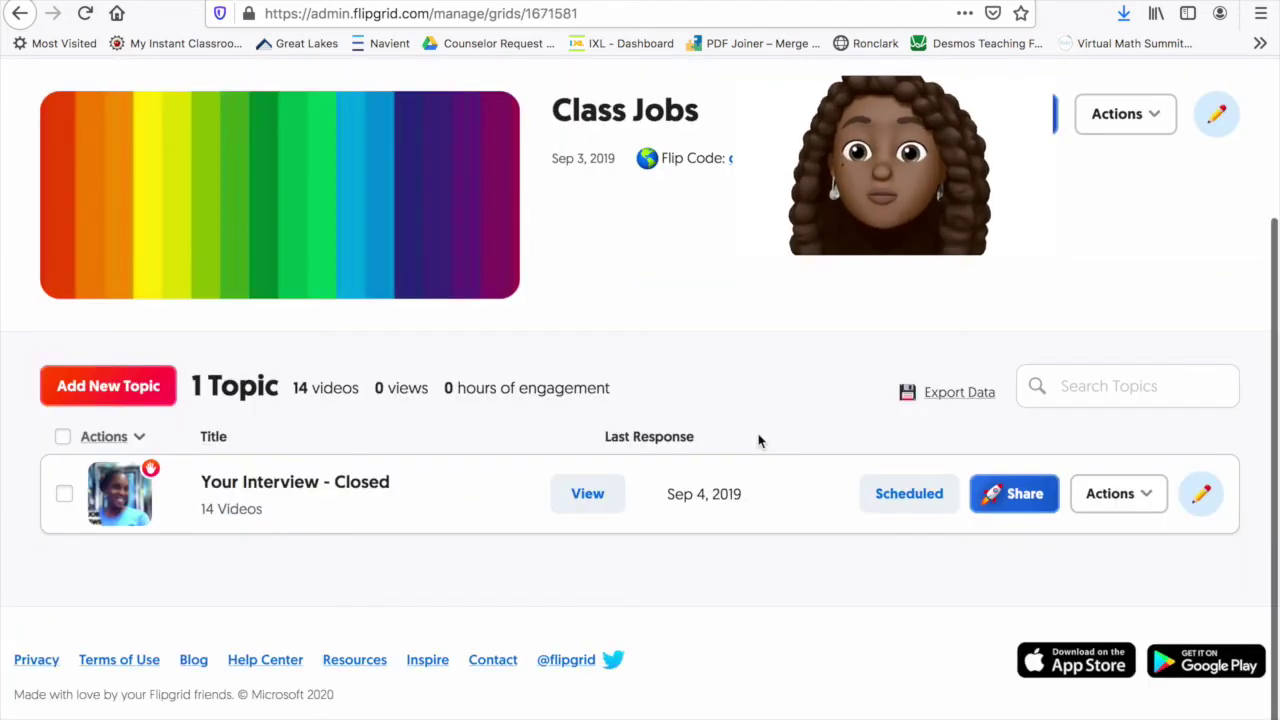
pyautogui.click(270, 489)
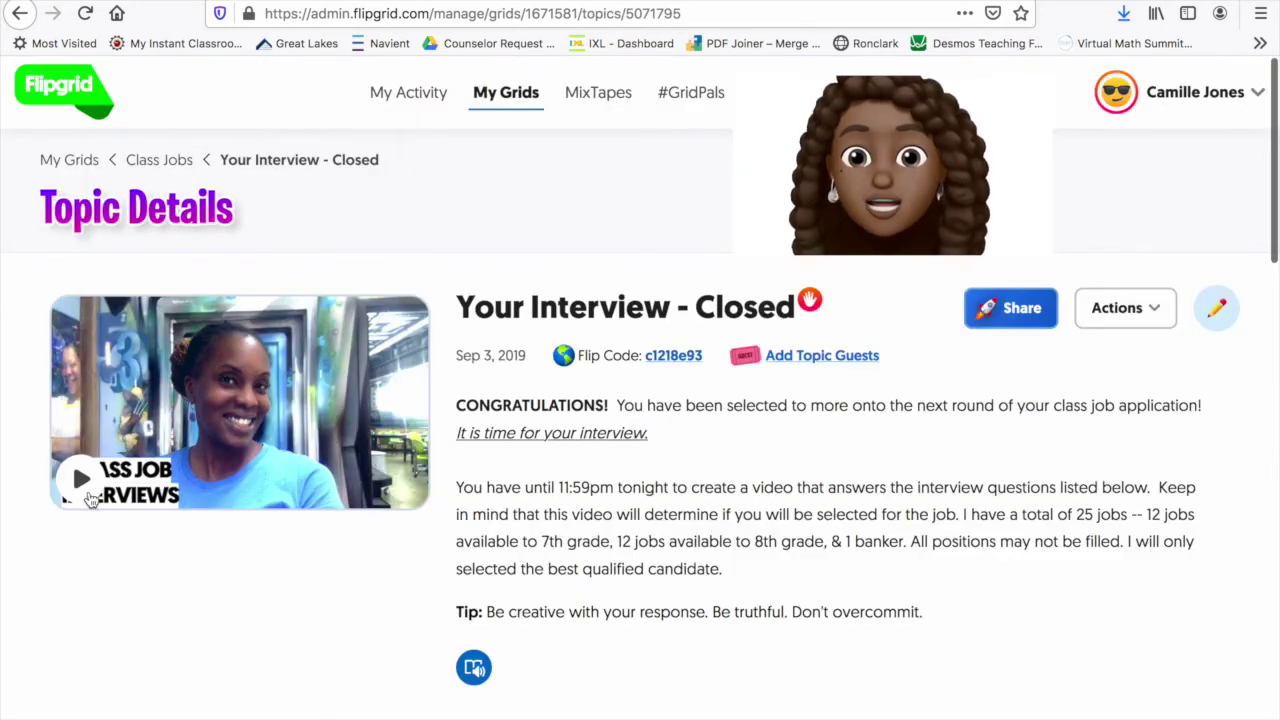
pyautogui.click(78, 484)
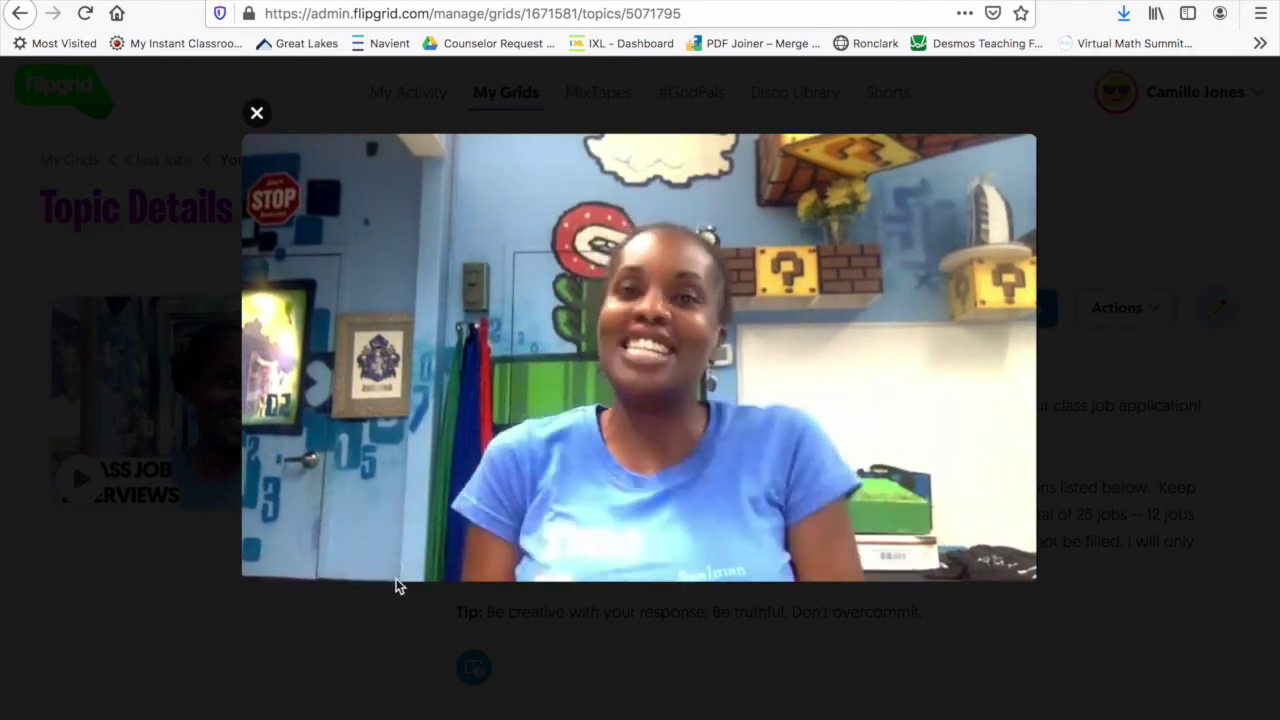
pyautogui.click(267, 558)
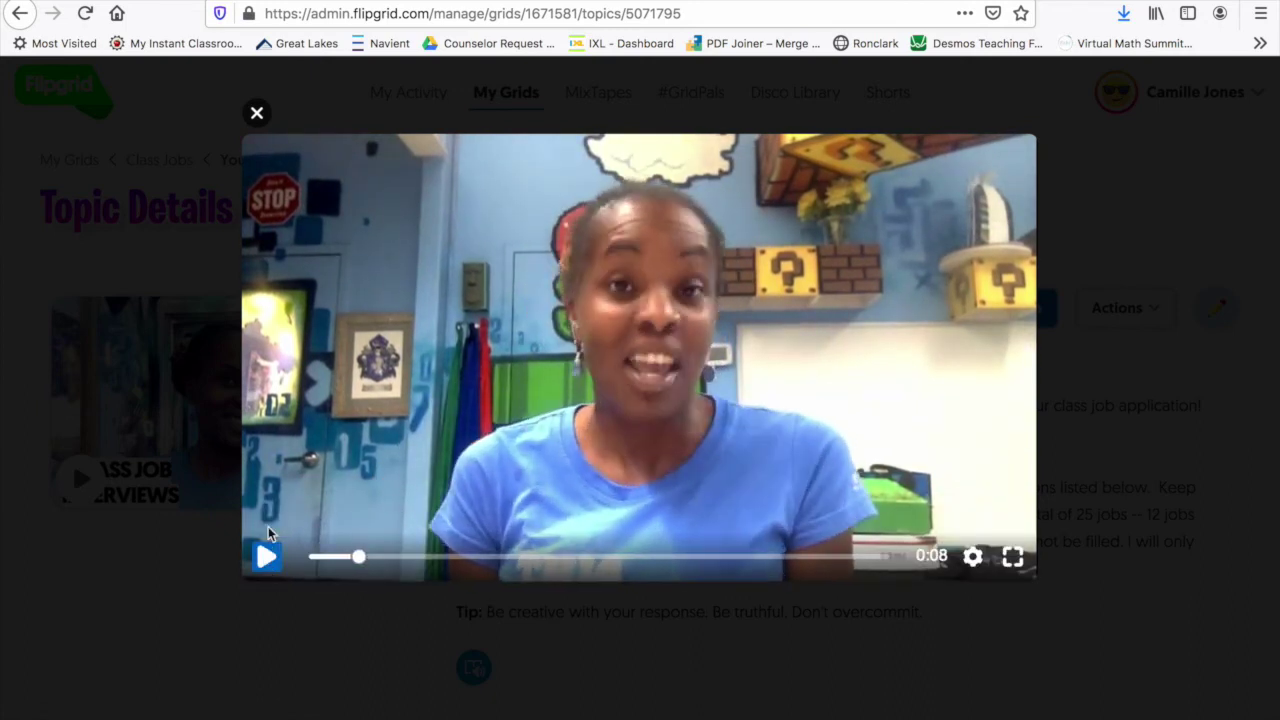
pyautogui.click(256, 115)
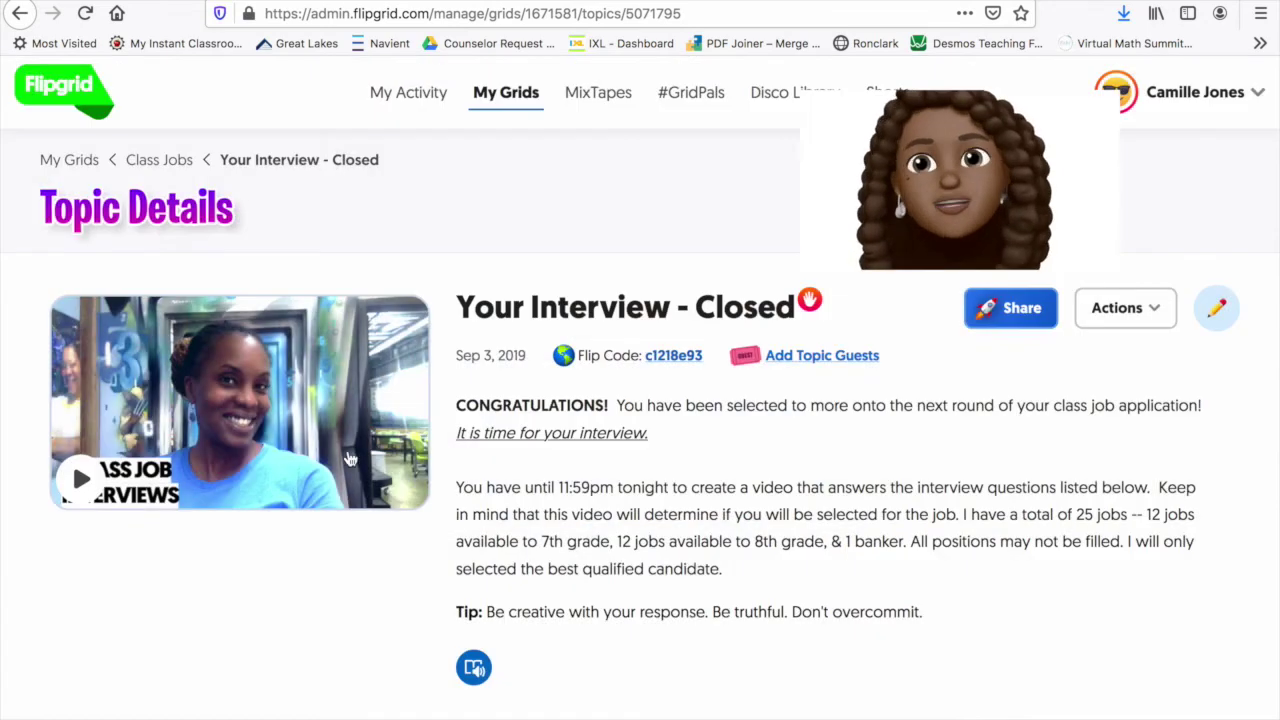
pyautogui.scroll(-6, 884, 624)
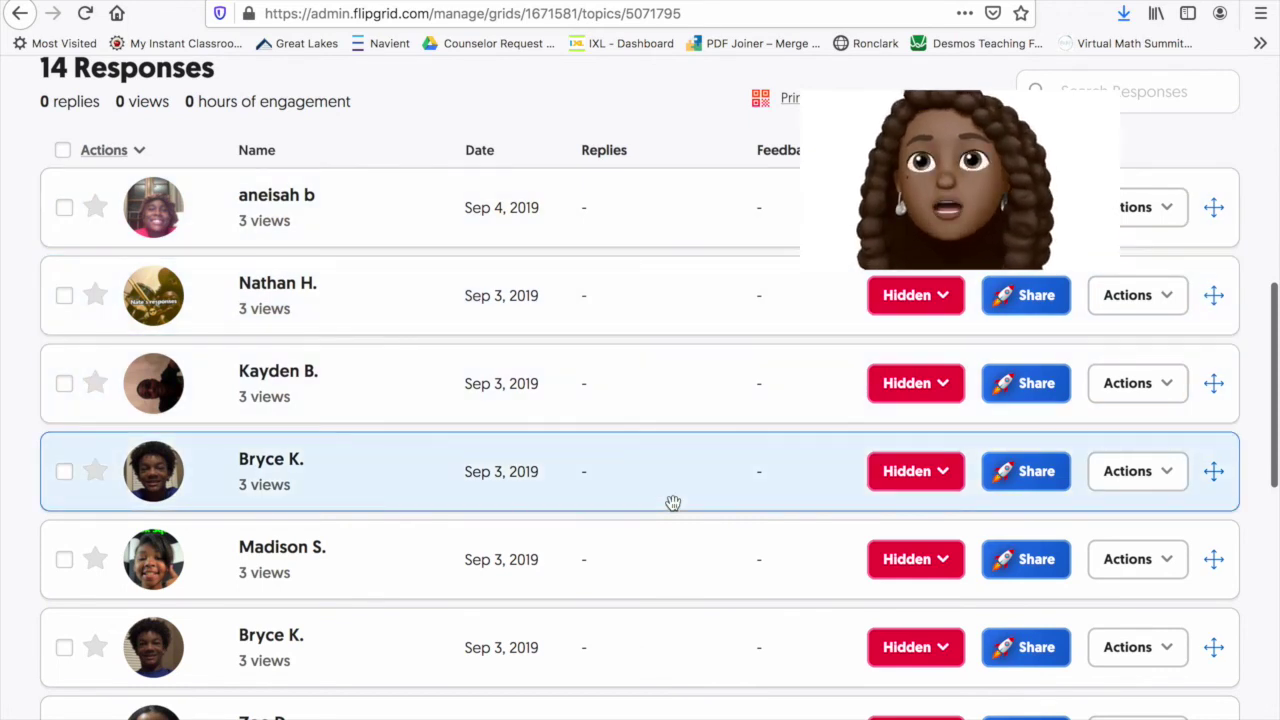
pyautogui.scroll(-3, 673, 502)
pyautogui.scroll(-1, 665, 585)
pyautogui.scroll(-3, 667, 589)
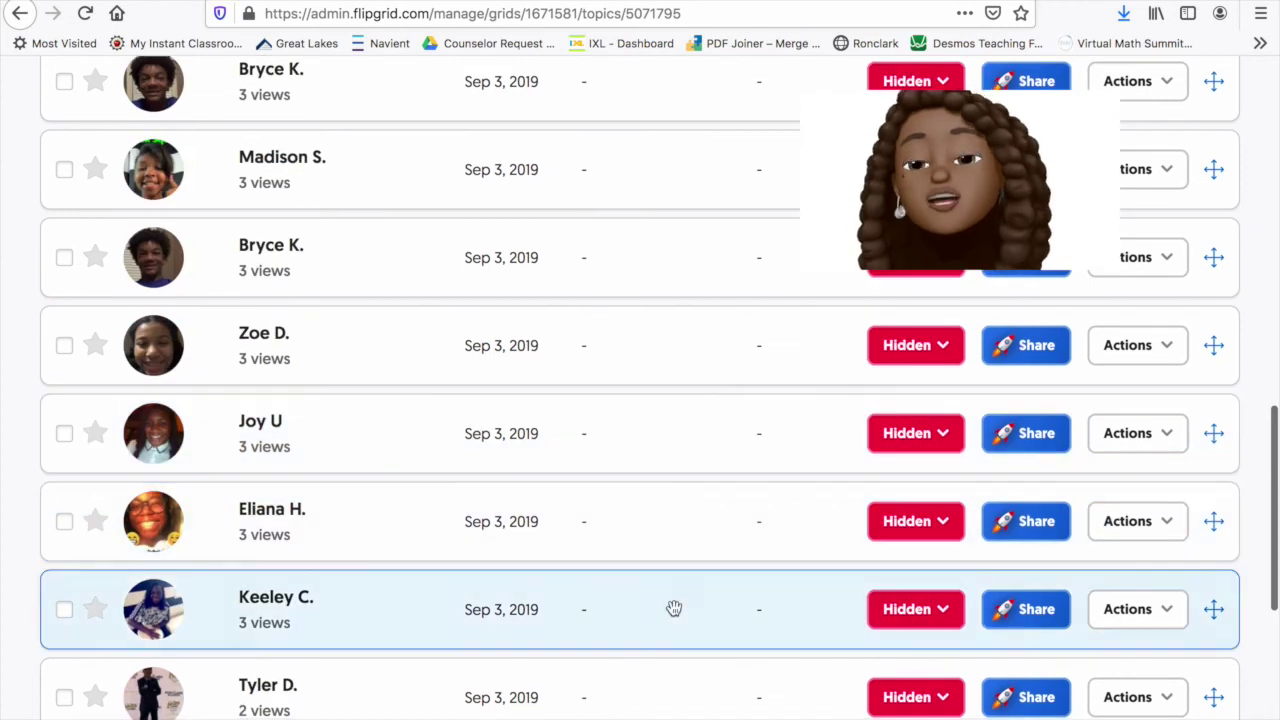